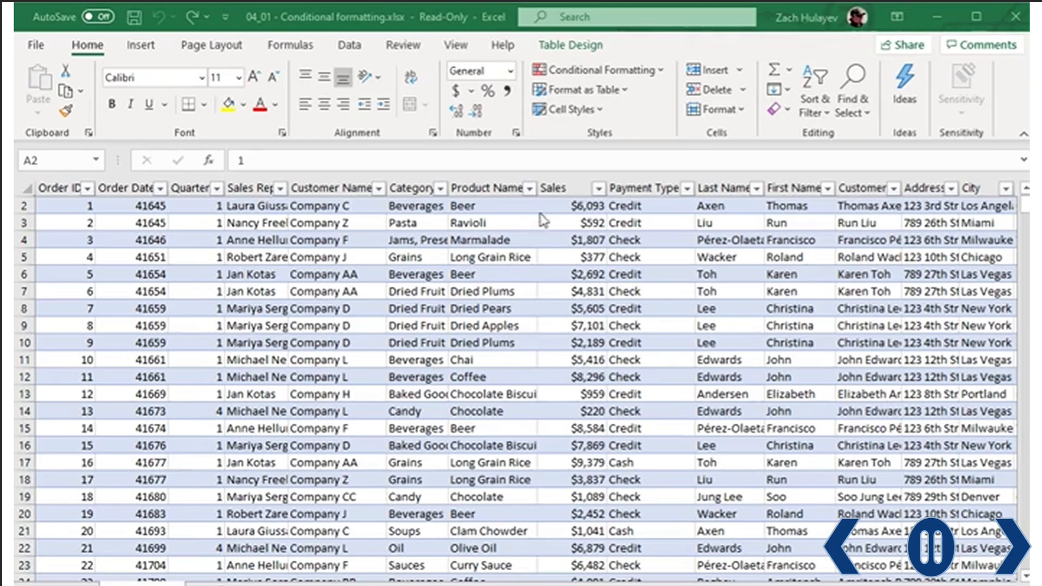
# - Select the Sales values from H2 down to the last row and open Quick Analysis with Ctrl+Q
pyautogui.click(568, 206)
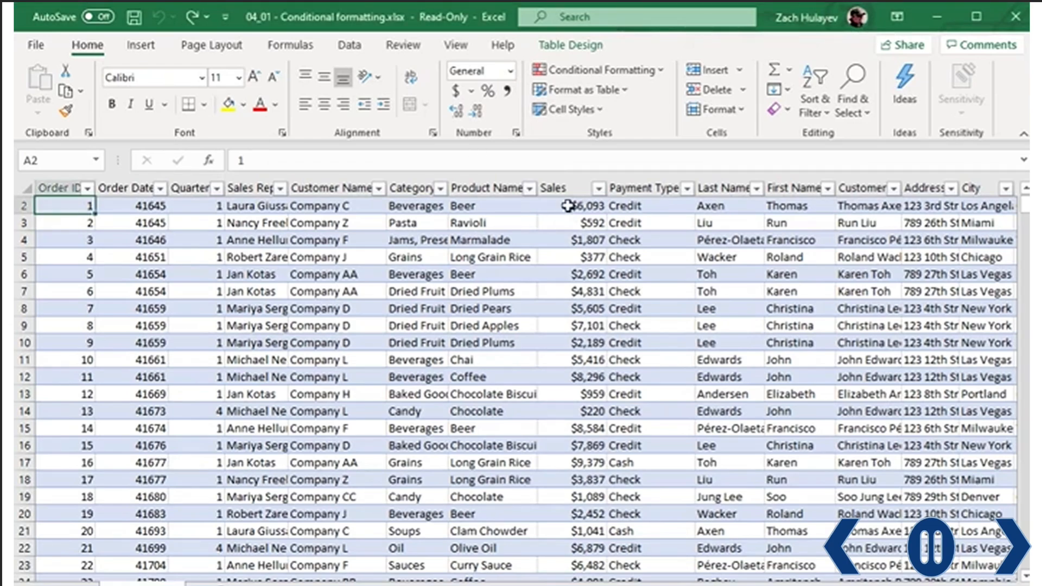
pyautogui.click(568, 205)
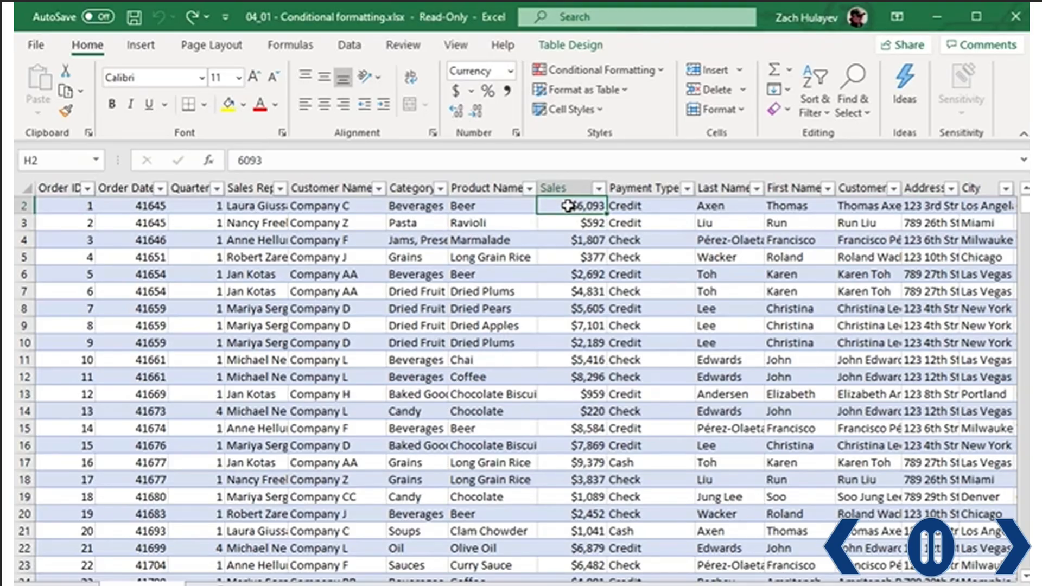
pyautogui.hotkey('ctrl', 'shift', 'Down')
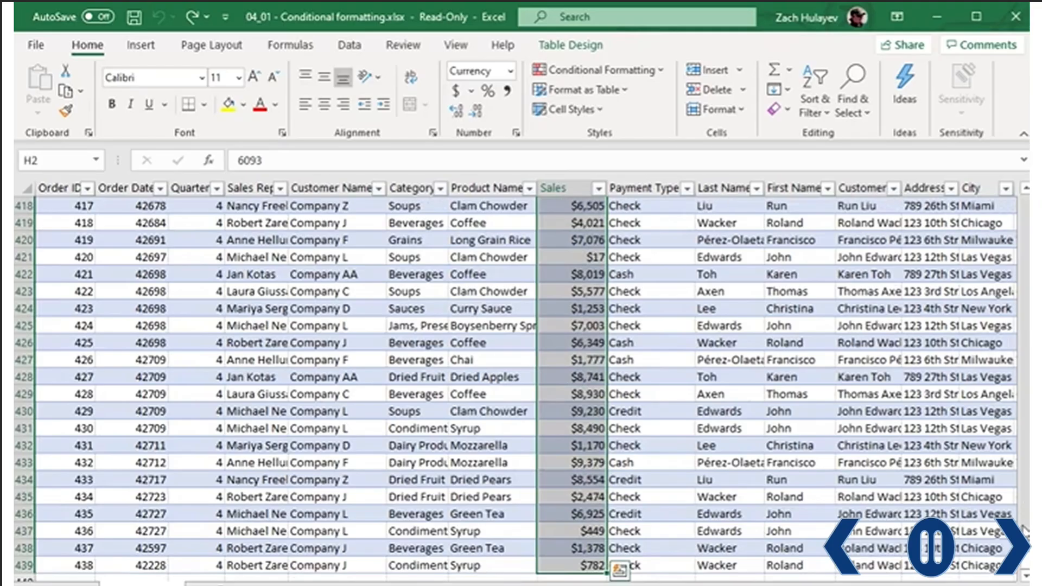
pyautogui.moveTo(1024, 569); pyautogui.dragTo(1021, 201)
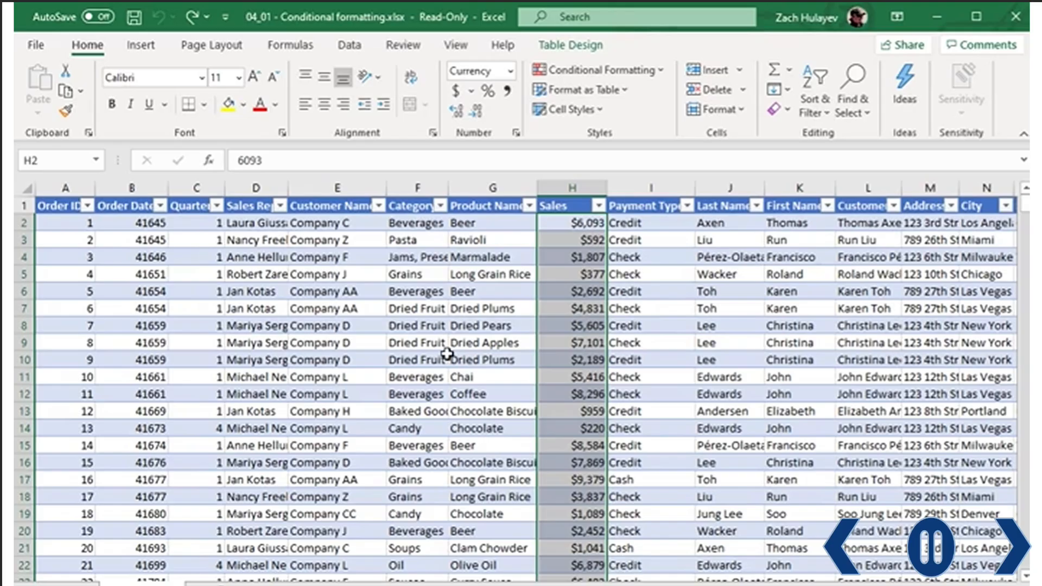
pyautogui.hotkey('ctrl', 'q')
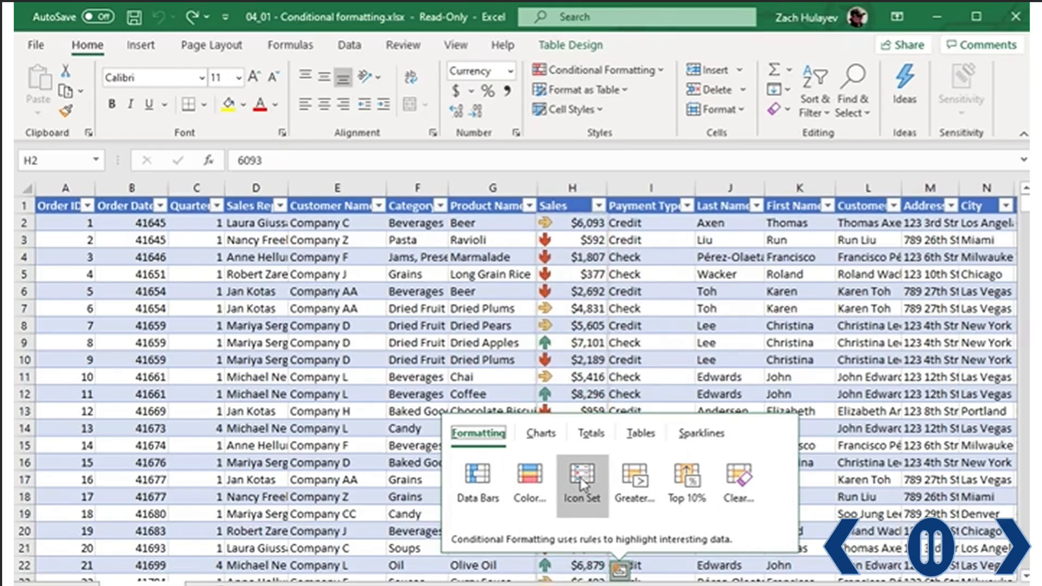
# - Apply the Top 10% quick format to the selected Sales values
pyautogui.click(687, 480)
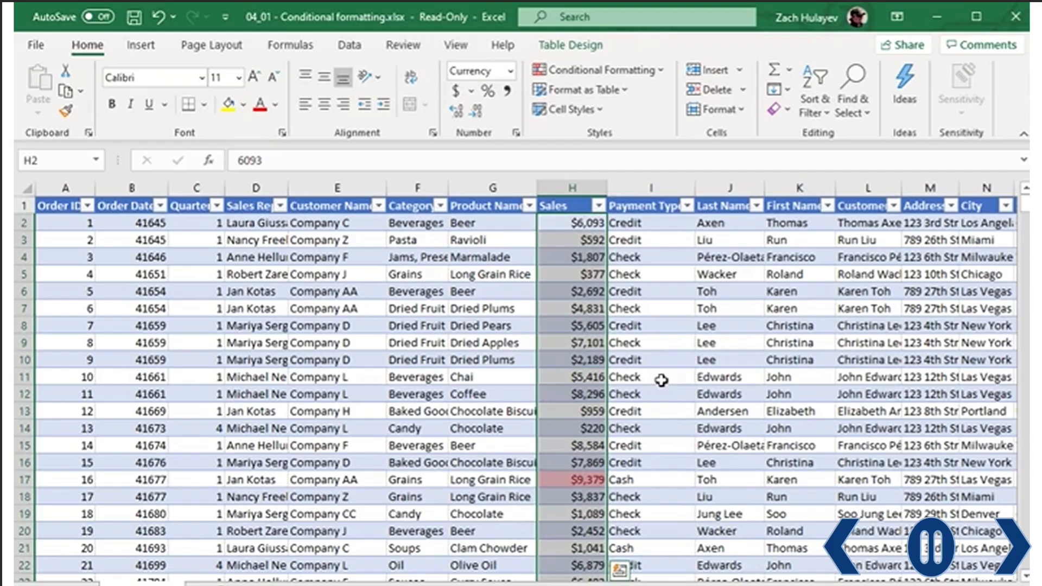
# - Review which Sales values, such as $9,721, $9,230 and $9,379, got the red highlight
pyautogui.click(661, 380)
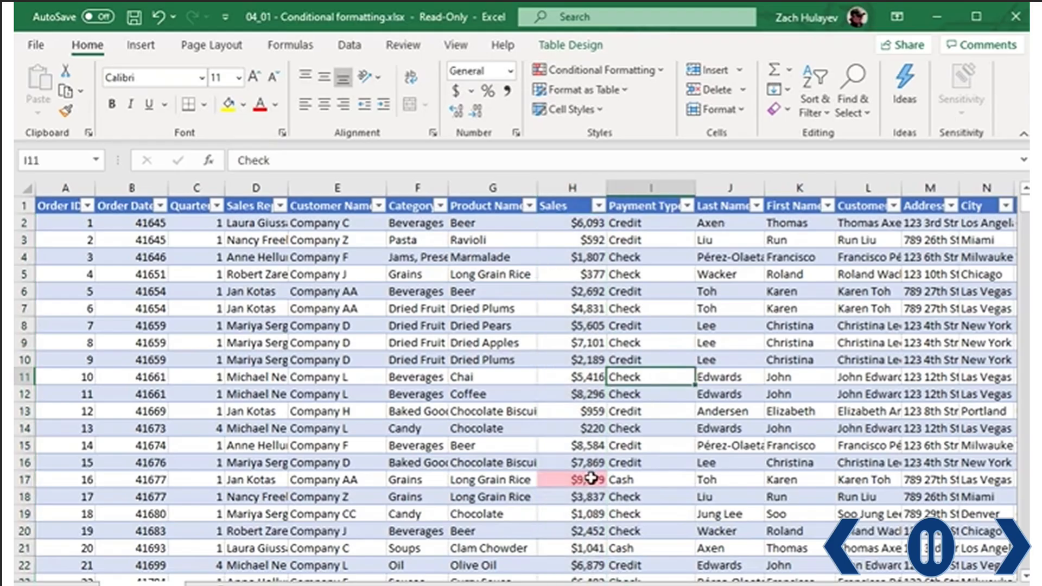
pyautogui.scroll(-10, 590, 475)
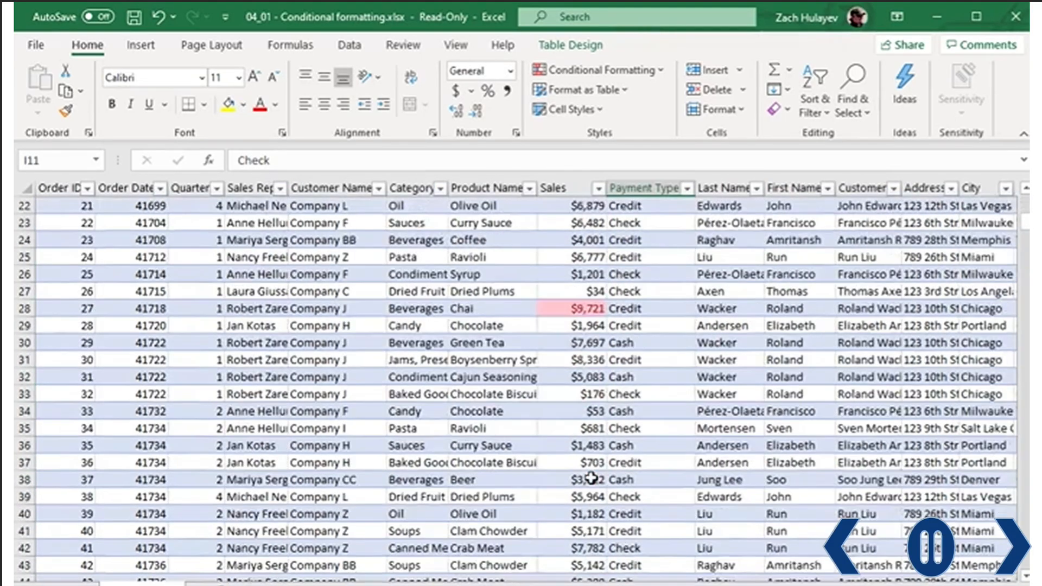
pyautogui.scroll(10, 592, 385)
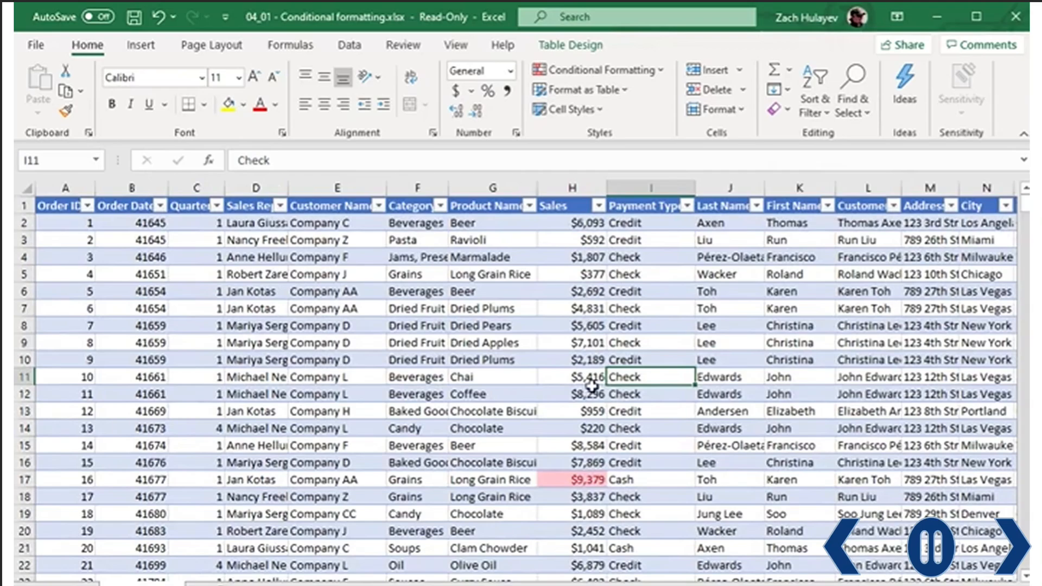
# - Reselect the Sales column from H2 down to the last row
pyautogui.click(584, 225)
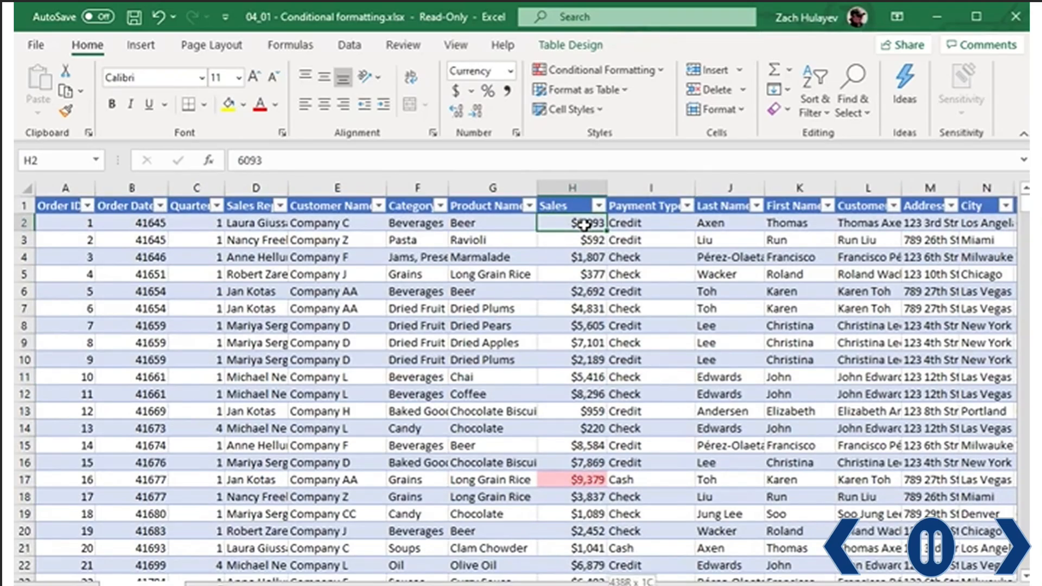
pyautogui.hotkey('ctrl', 'shift', 'Down')
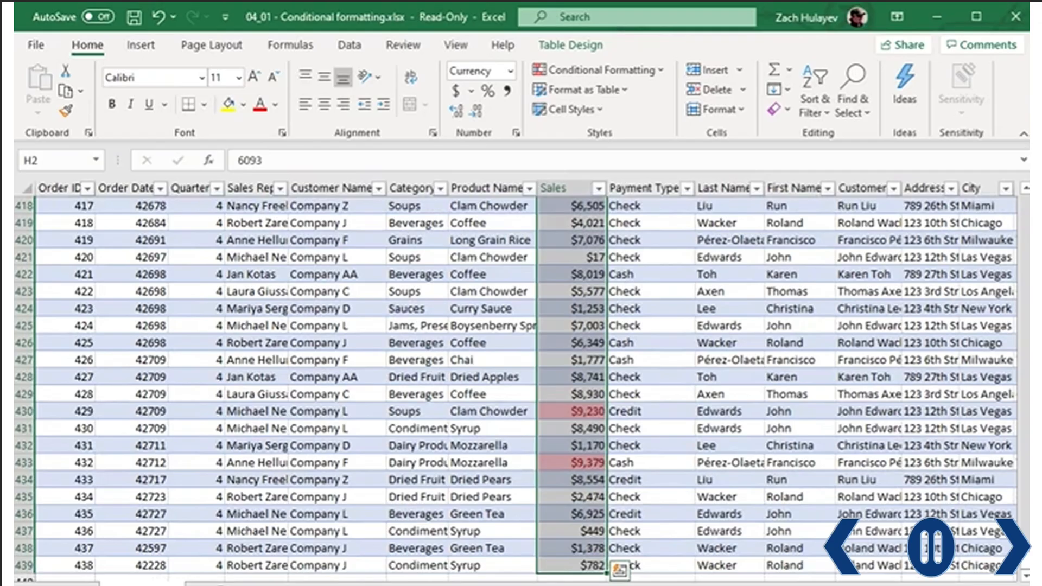
pyautogui.moveTo(1026, 564); pyautogui.dragTo(1016, 206)
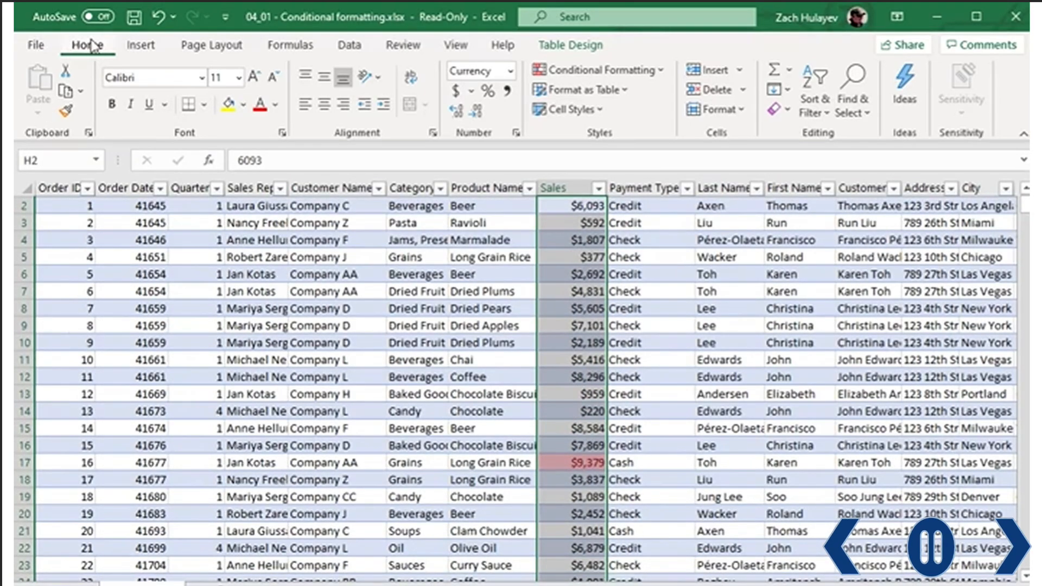
# - Add a Bottom 10% rule with Yellow Fill with Dark Yellow Text to the Sales values
pyautogui.click(661, 80)
pyautogui.moveTo(686, 102)
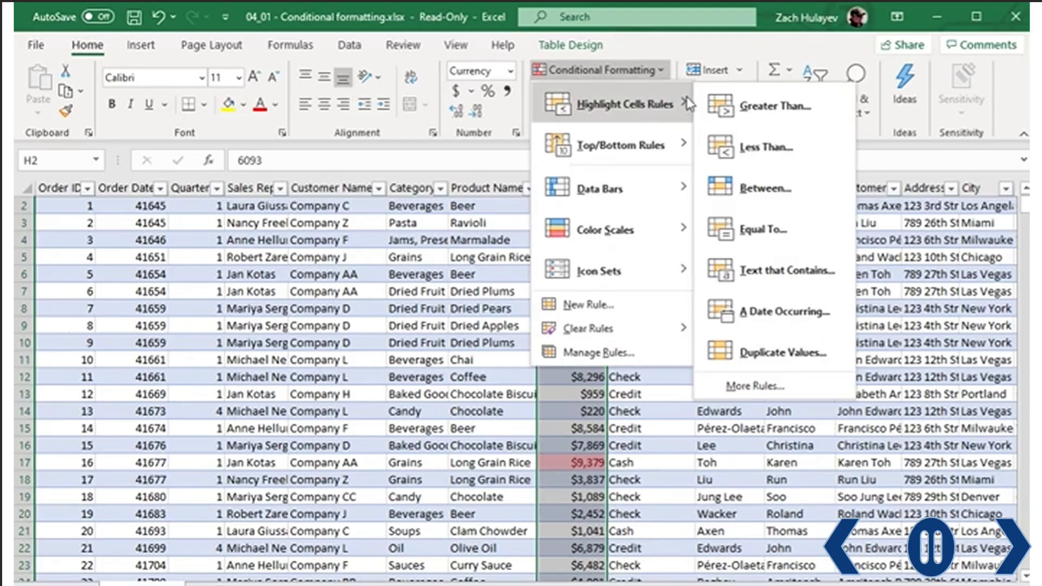
pyautogui.moveTo(659, 146)
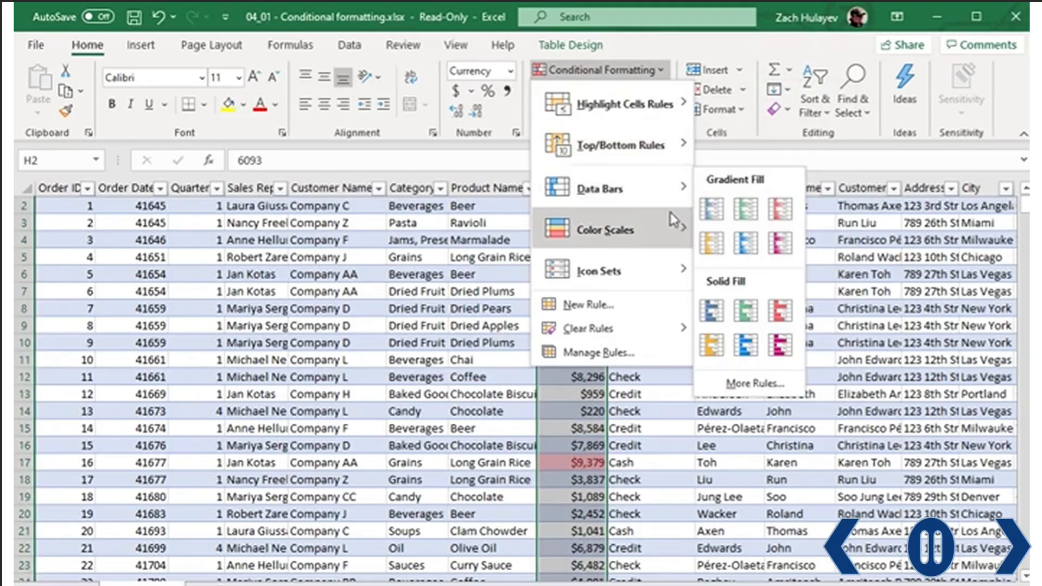
pyautogui.moveTo(658, 261)
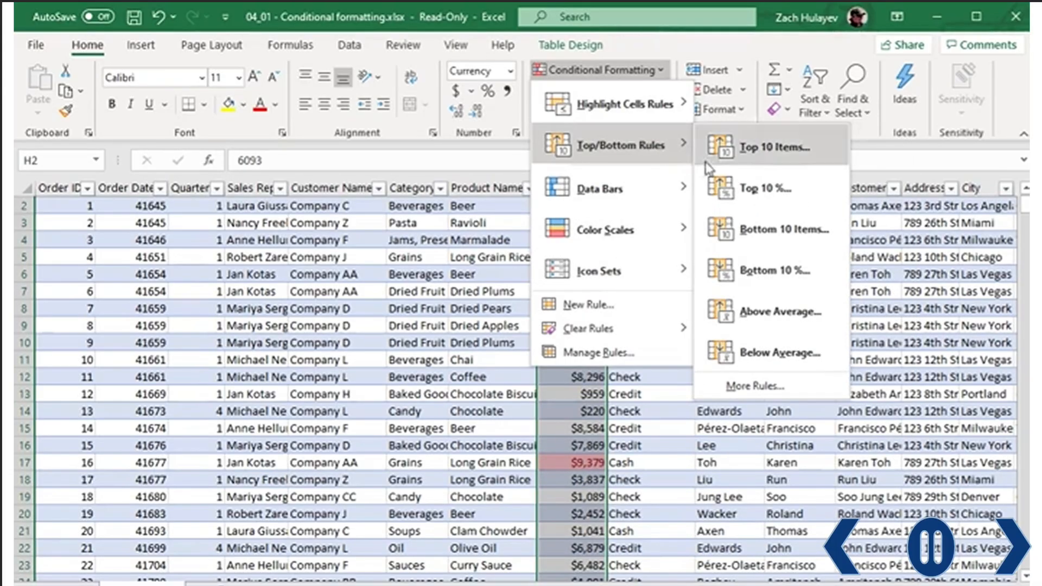
pyautogui.click(768, 273)
pyautogui.click(643, 319)
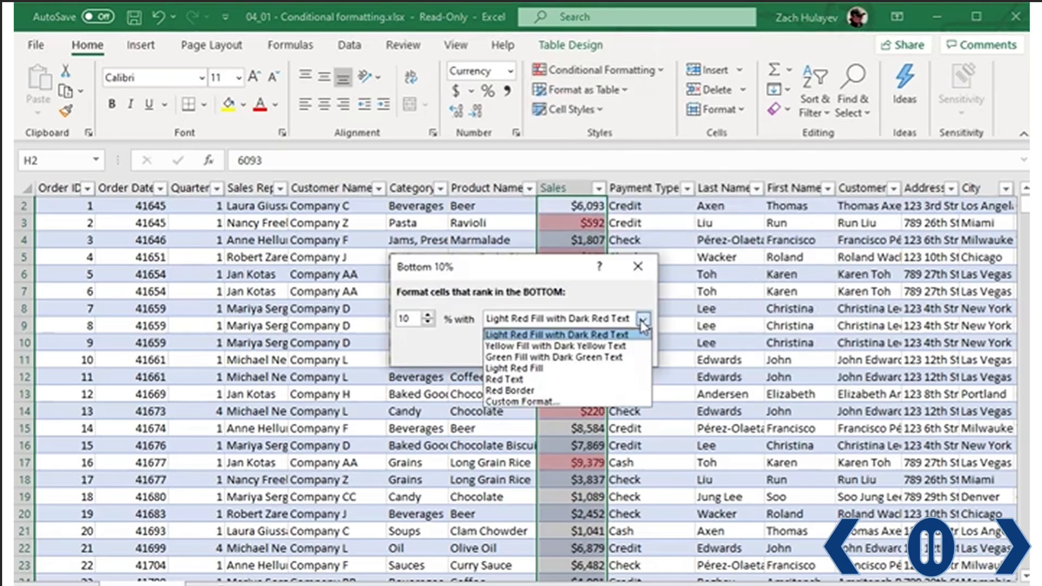
pyautogui.click(619, 346)
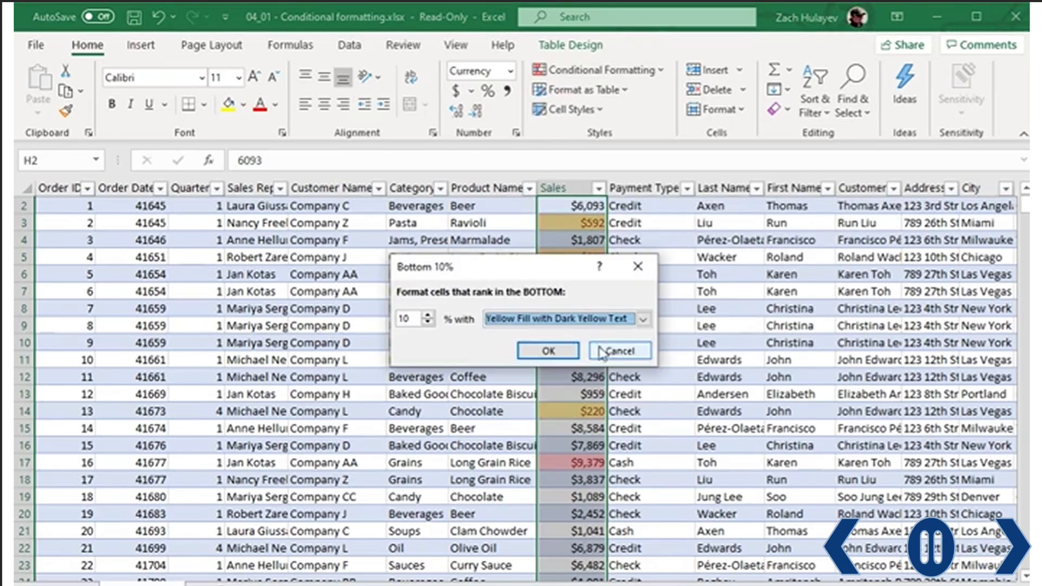
pyautogui.click(549, 351)
pyautogui.click(658, 277)
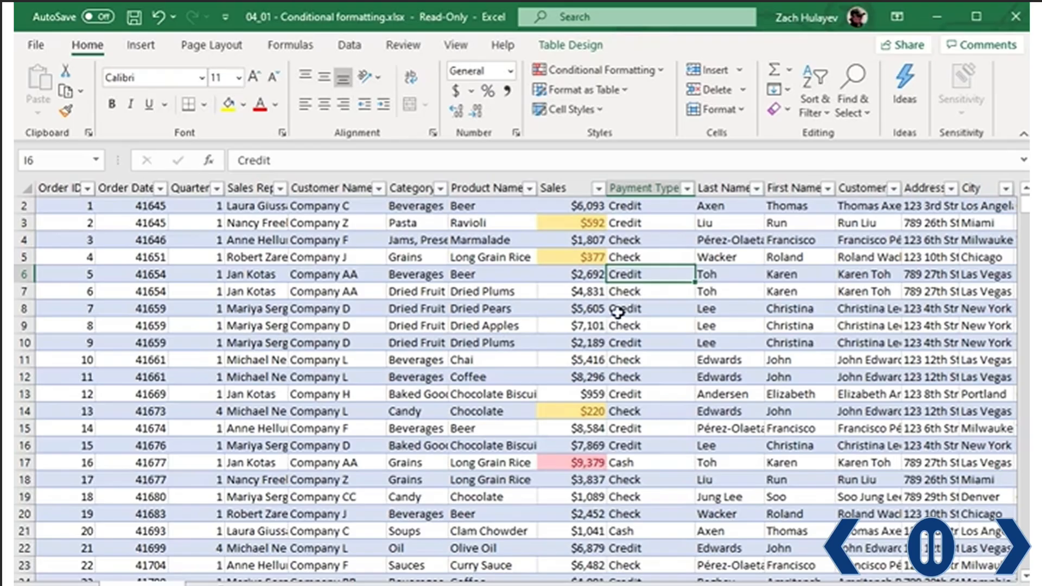
# - Reselect the Sales values from H2 down and bring up the Conditional Formatting menu
pyautogui.click(583, 209)
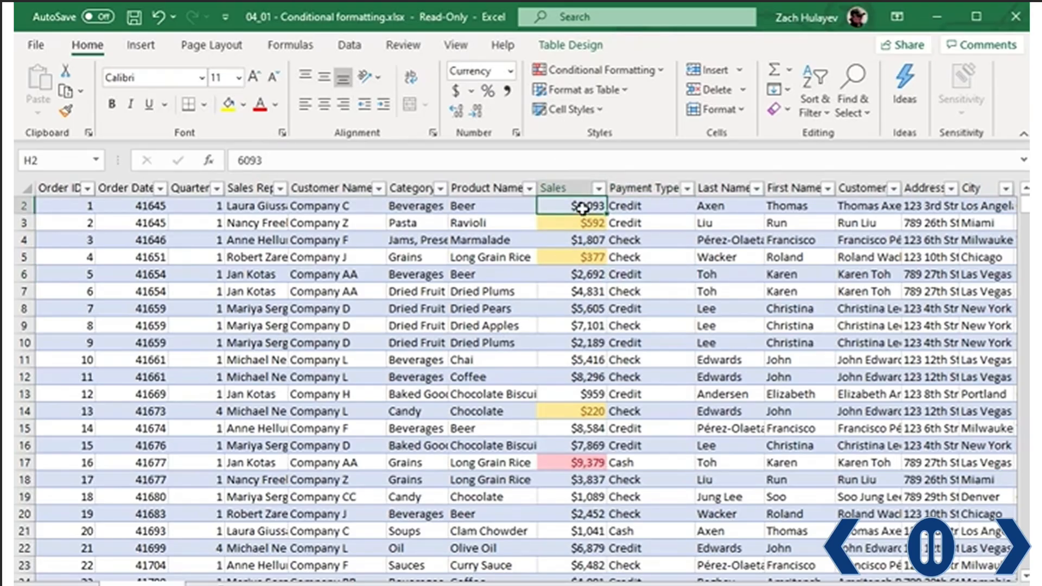
pyautogui.hotkey('ctrl', 'shift', 'Down')
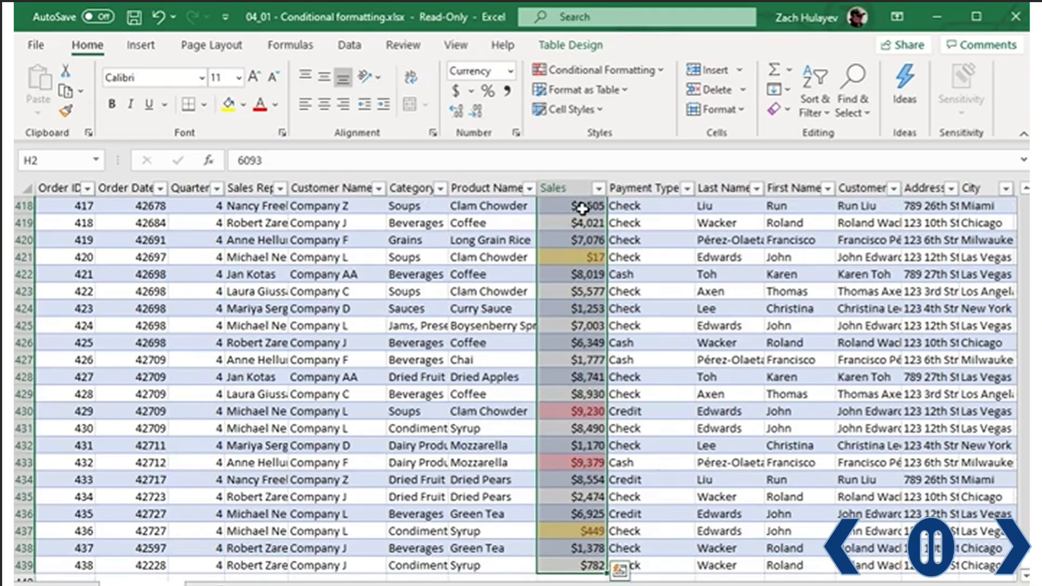
pyautogui.click(661, 70)
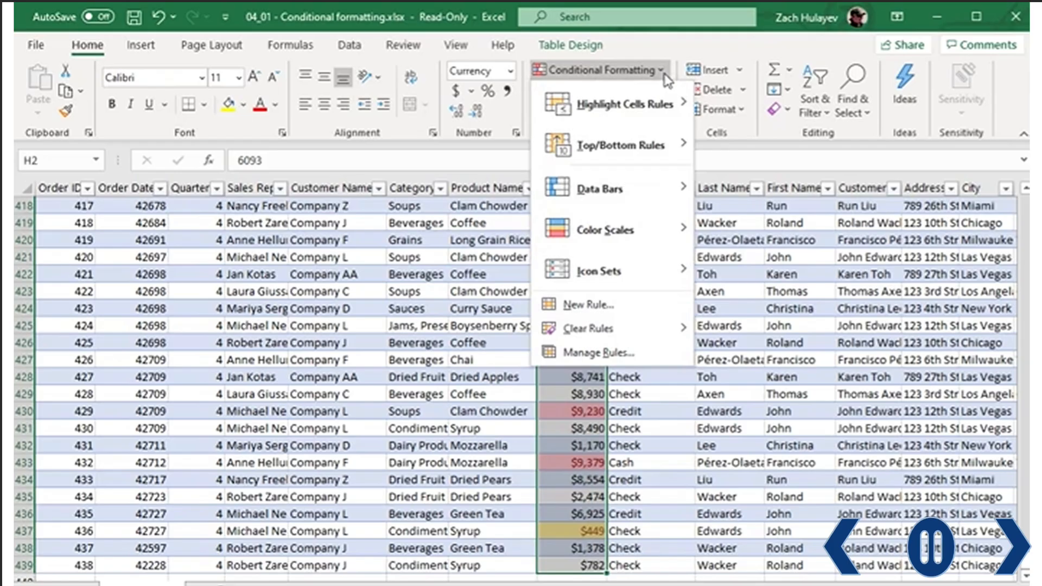
# - In Manage Rules, open the Top 10% rule in the Edit Formatting Rule dialog
pyautogui.click(576, 352)
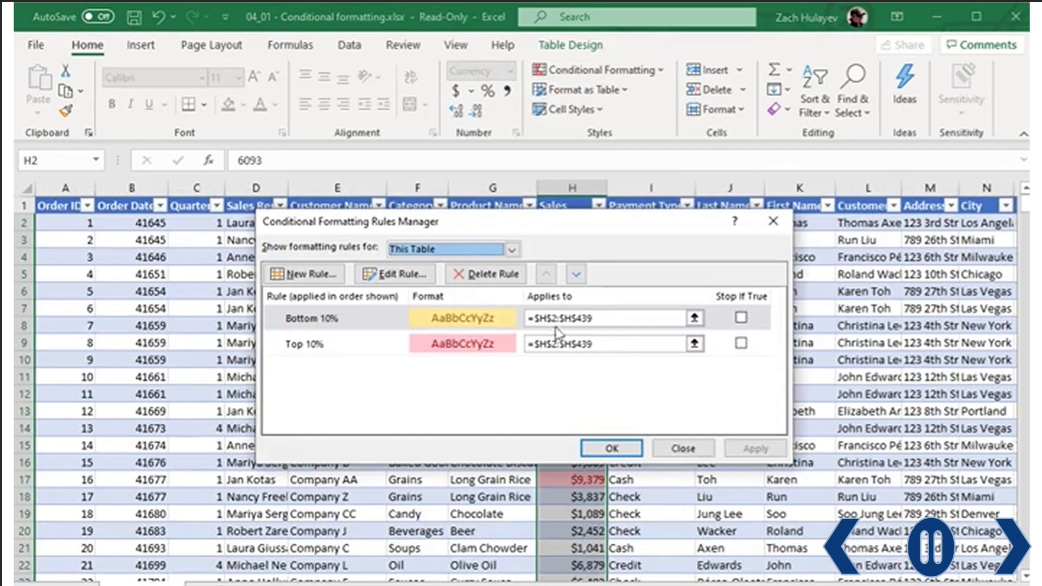
pyautogui.click(442, 344)
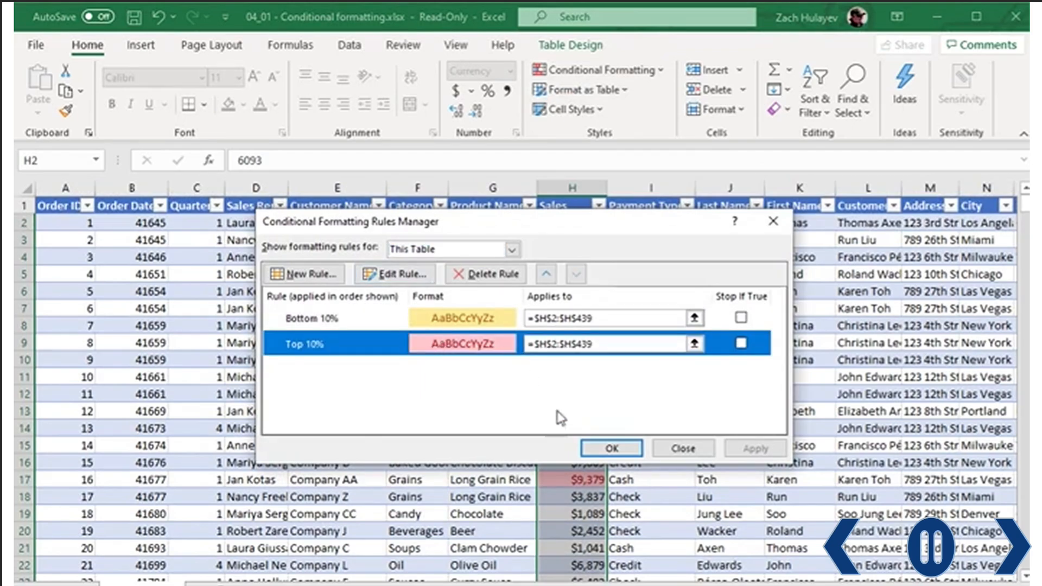
pyautogui.doubleClick(442, 347)
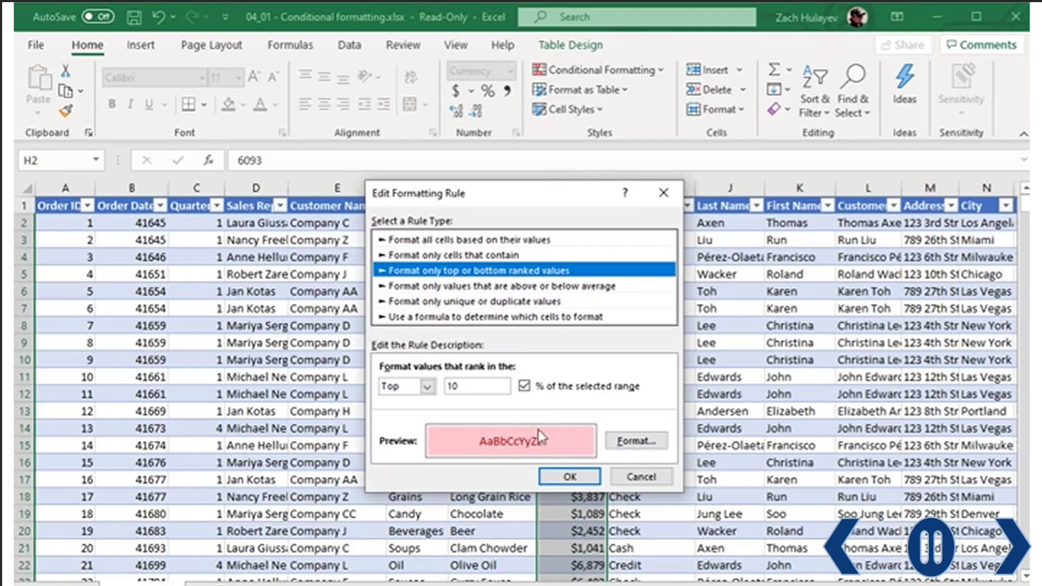
# - Set the Top 10% rule's font colour to white
pyautogui.click(623, 444)
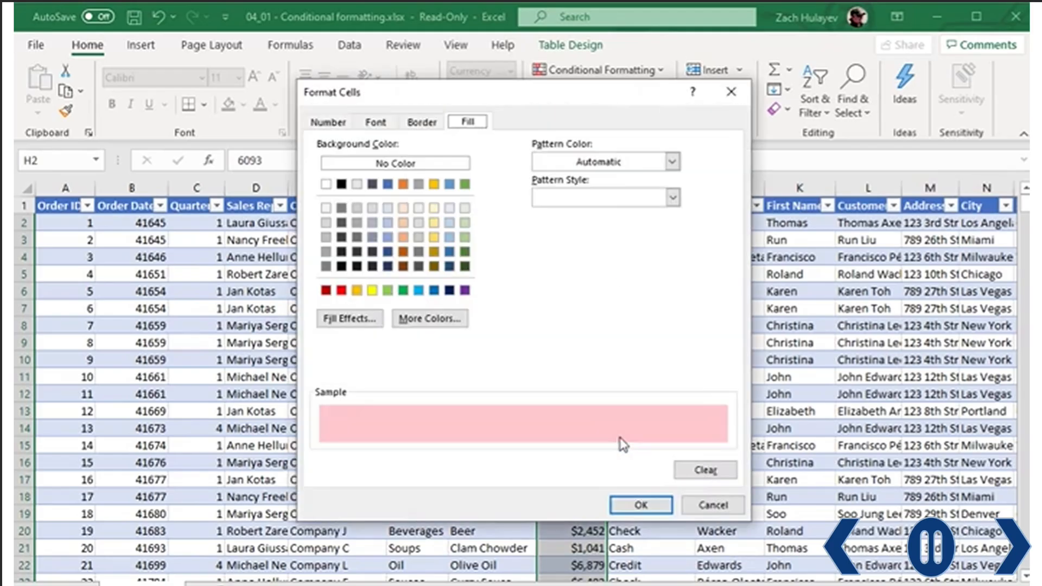
pyautogui.click(383, 124)
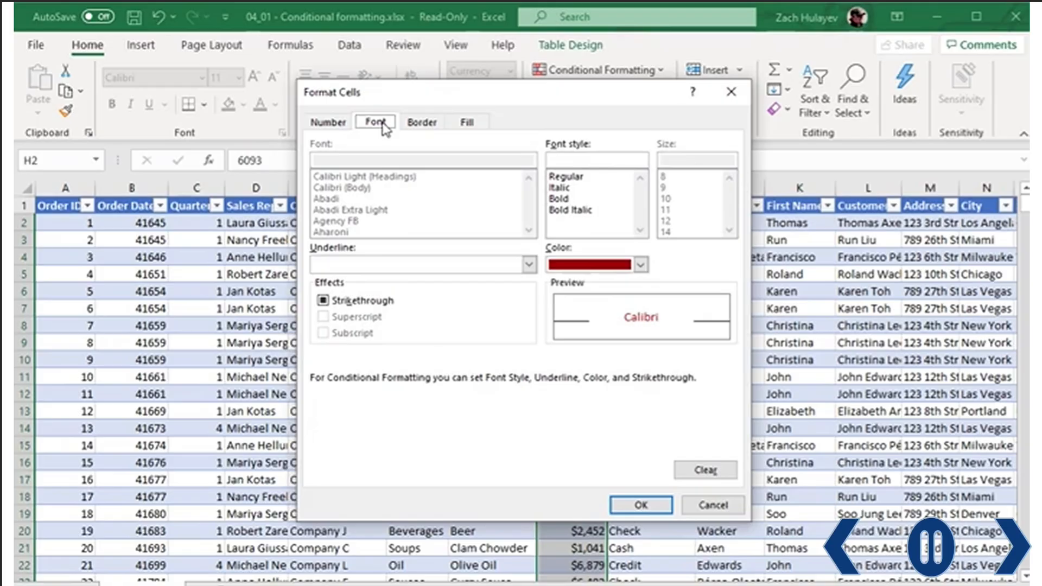
pyautogui.click(640, 264)
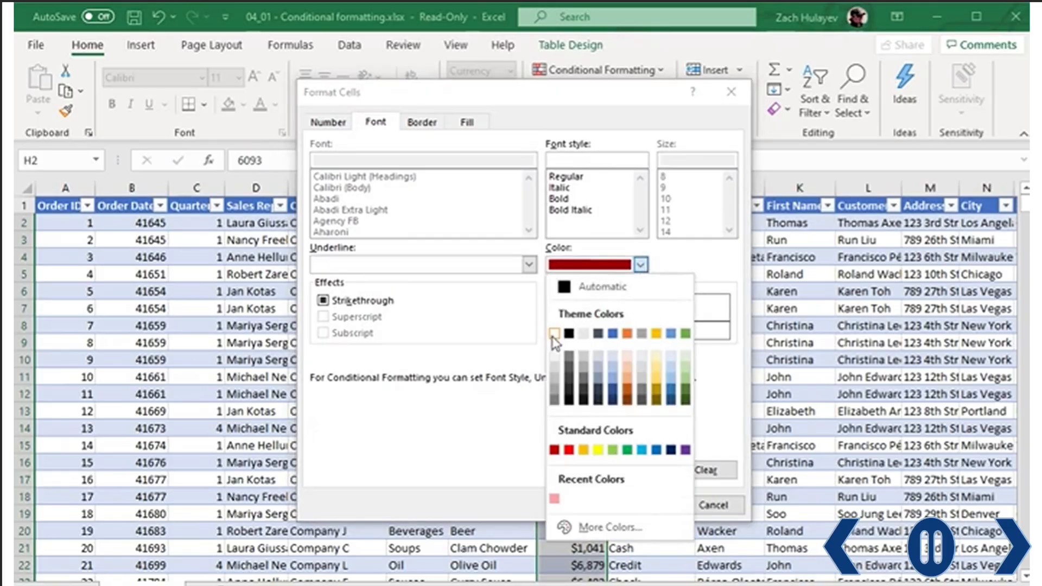
pyautogui.click(554, 333)
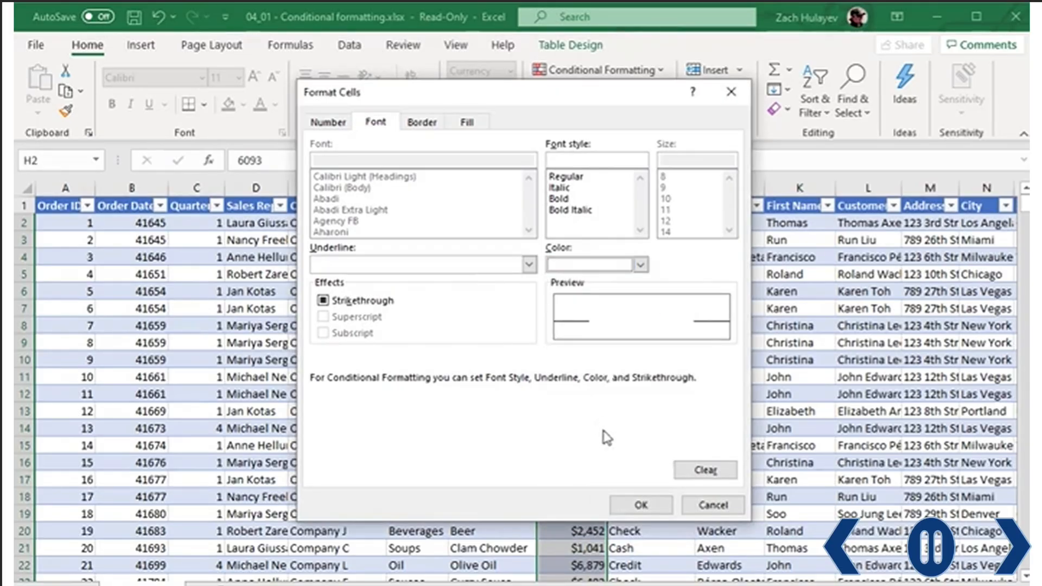
pyautogui.click(638, 505)
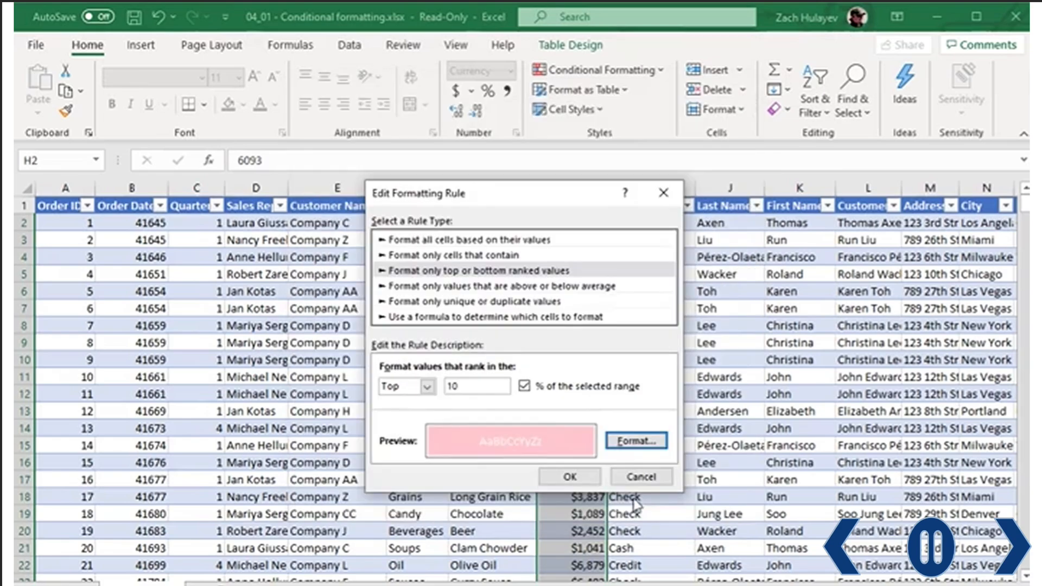
# - Give the Top 10% rule a dark green fill and confirm the rule
pyautogui.click(626, 444)
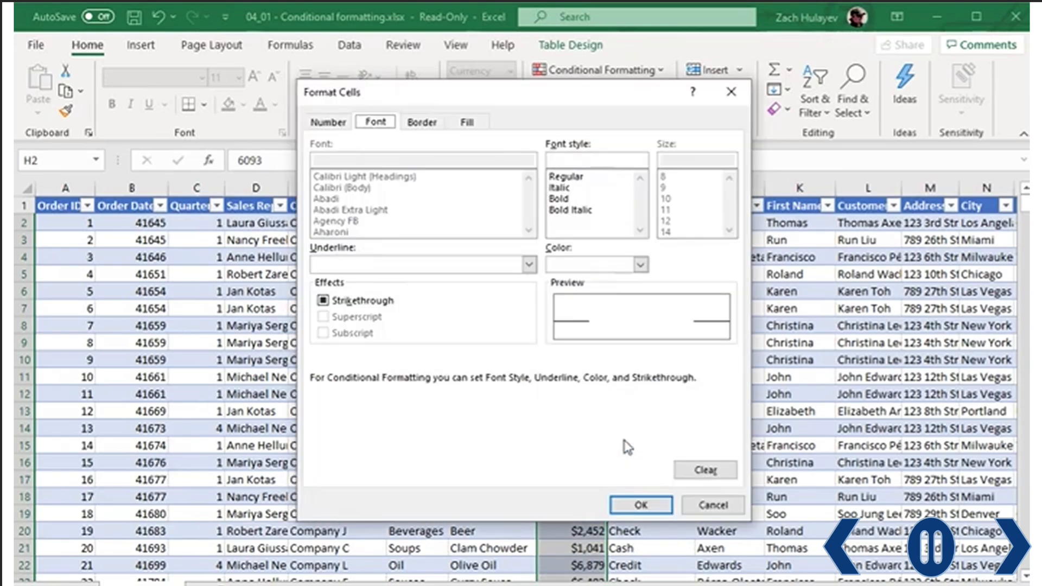
pyautogui.click(467, 121)
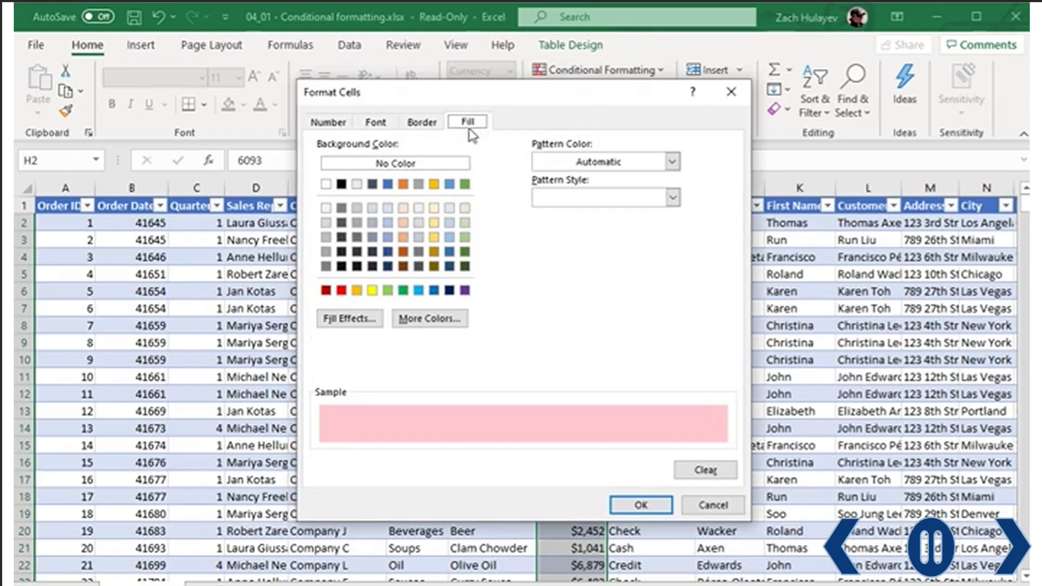
pyautogui.click(465, 266)
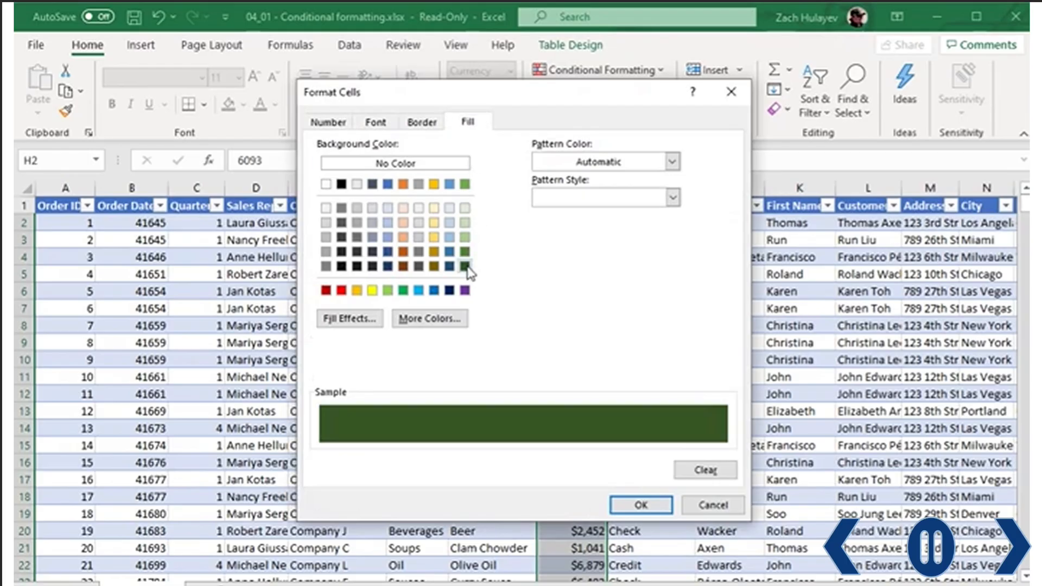
pyautogui.click(642, 506)
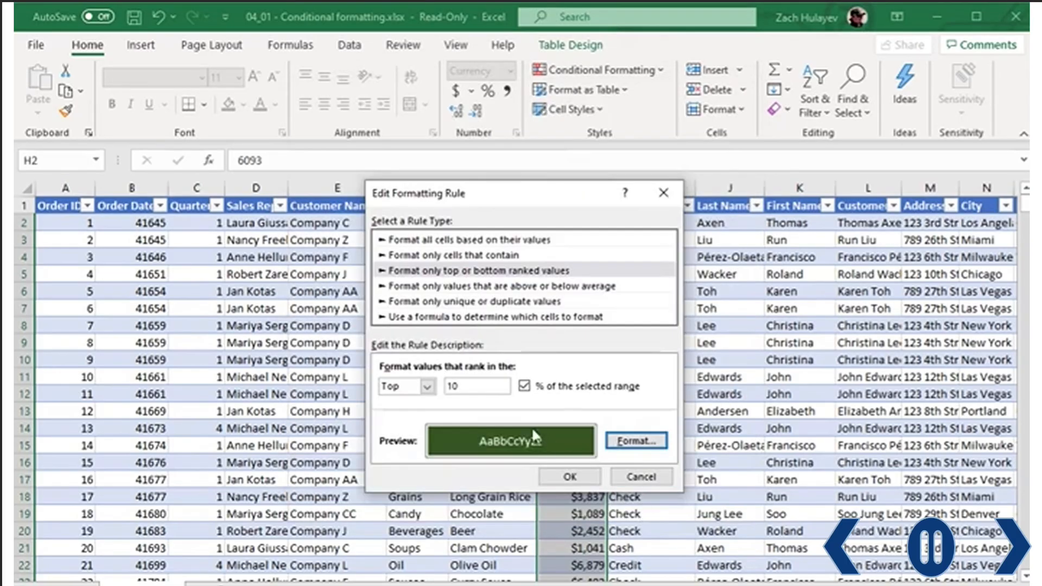
pyautogui.click(572, 479)
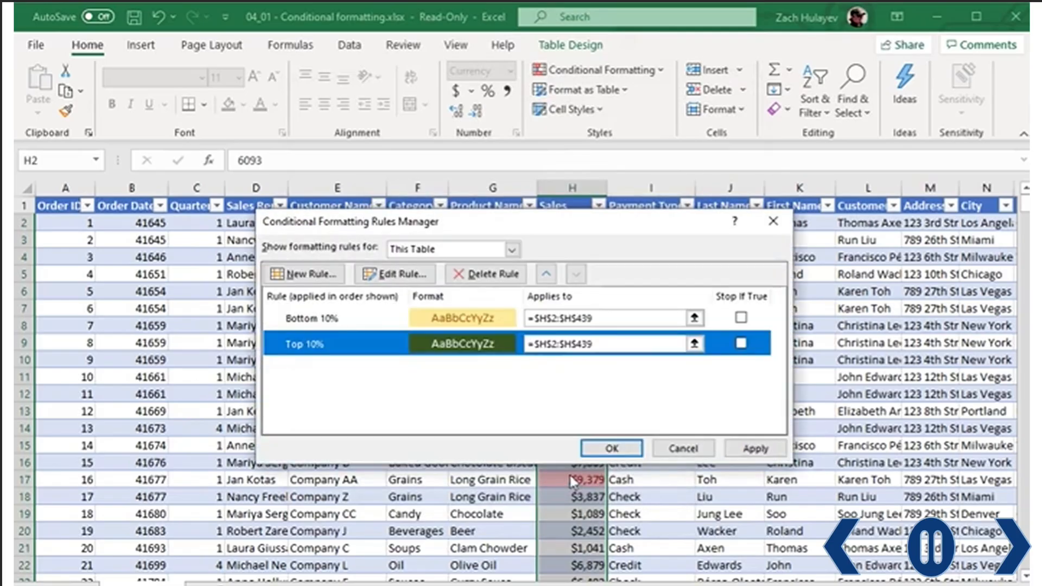
# - Edit the Bottom 10% rule to use automatic font colour and a red fill
pyautogui.doubleClick(422, 320)
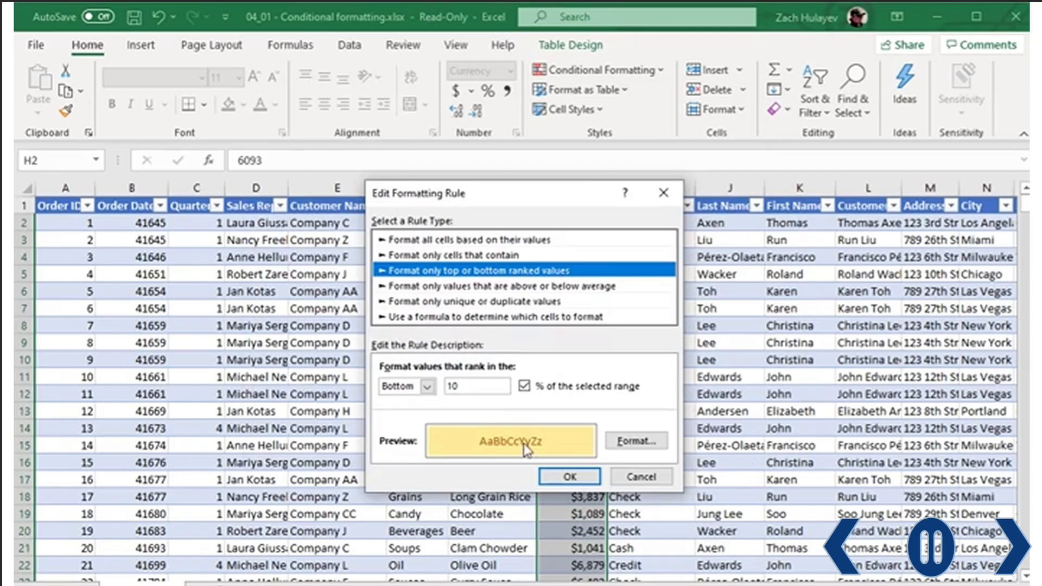
pyautogui.click(634, 441)
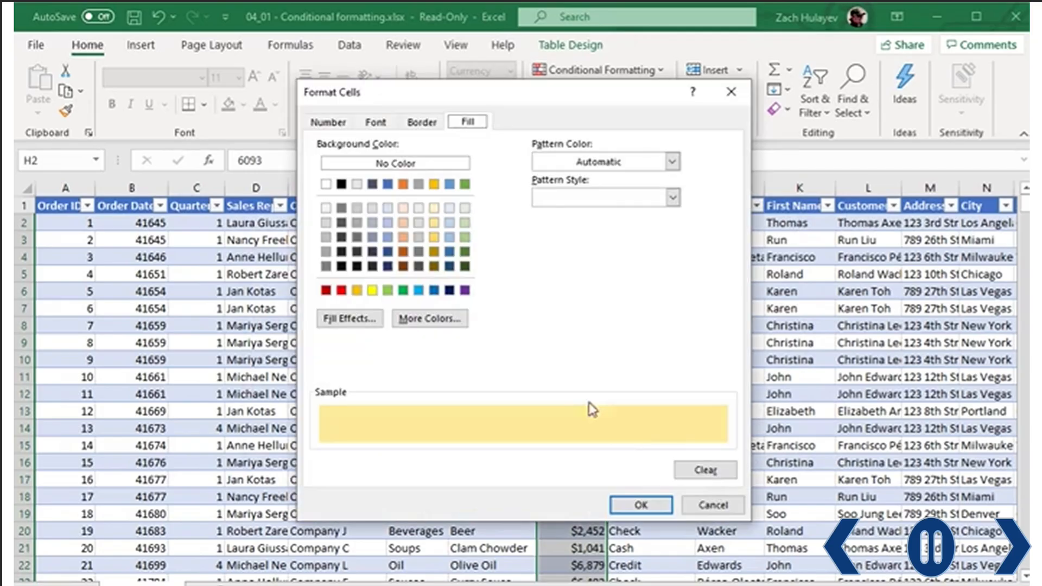
pyautogui.click(375, 123)
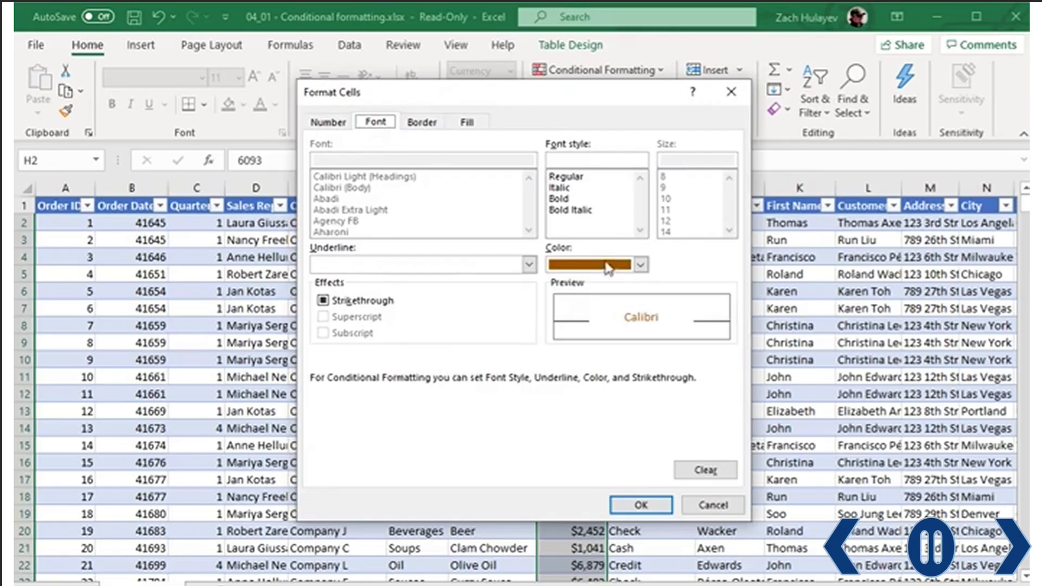
pyautogui.click(641, 265)
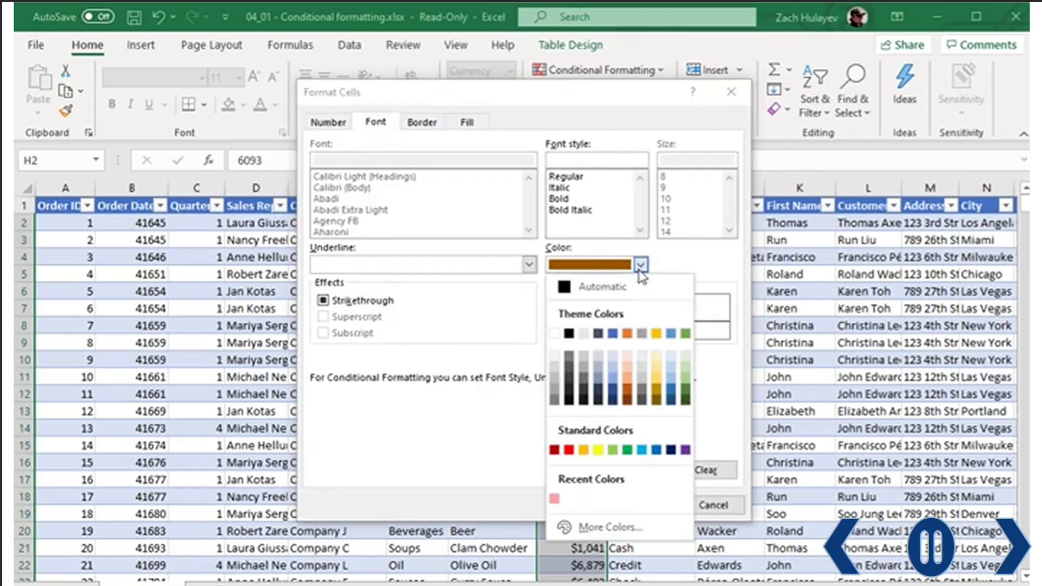
pyautogui.click(567, 291)
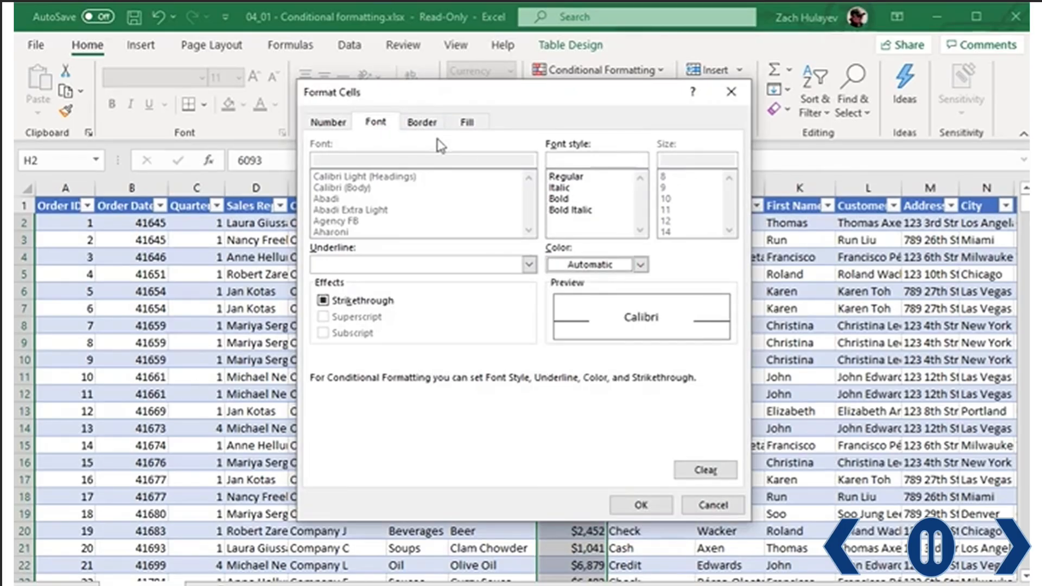
pyautogui.click(468, 122)
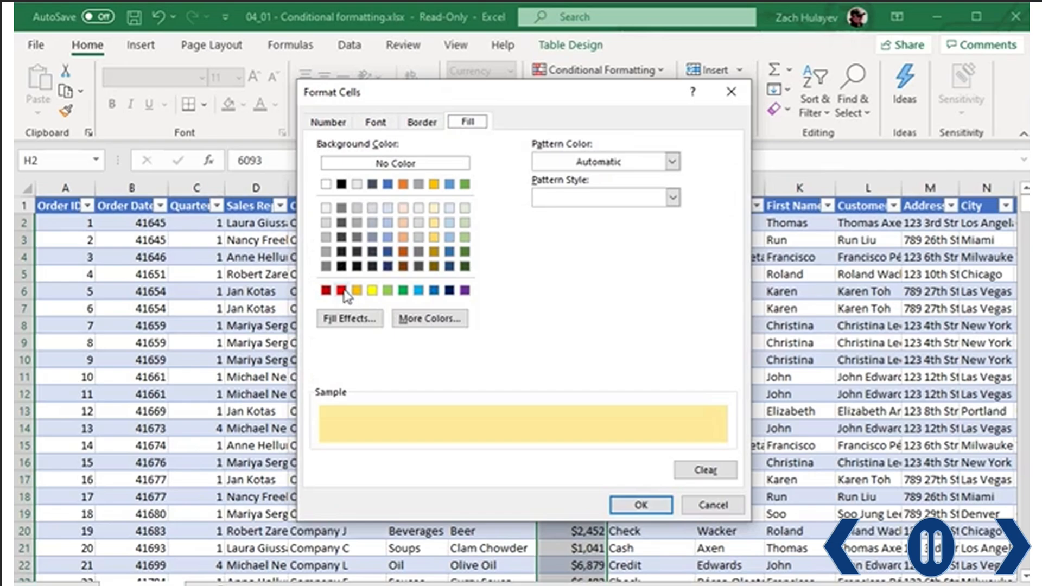
pyautogui.click(342, 291)
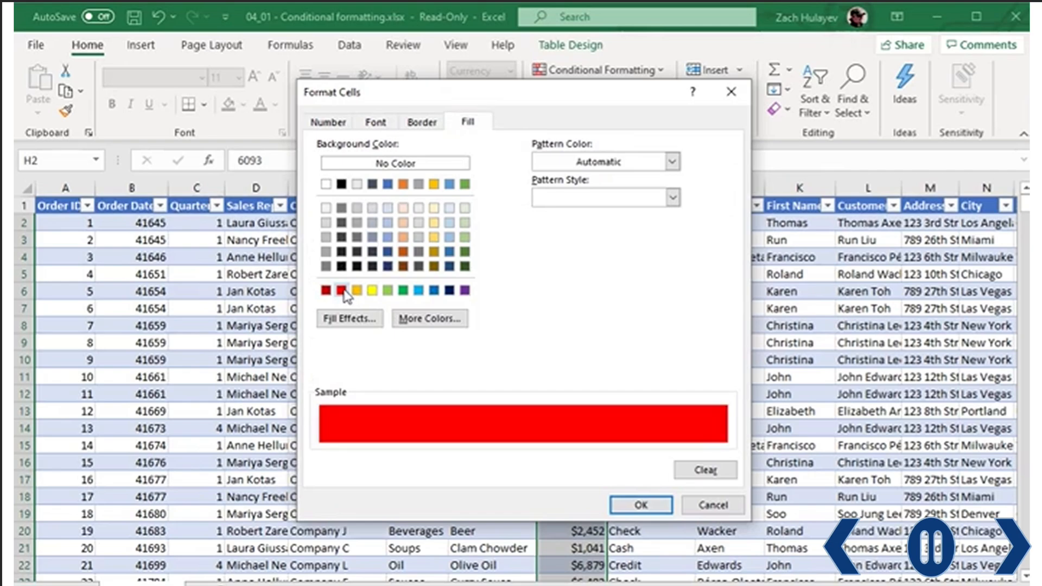
pyautogui.click(644, 506)
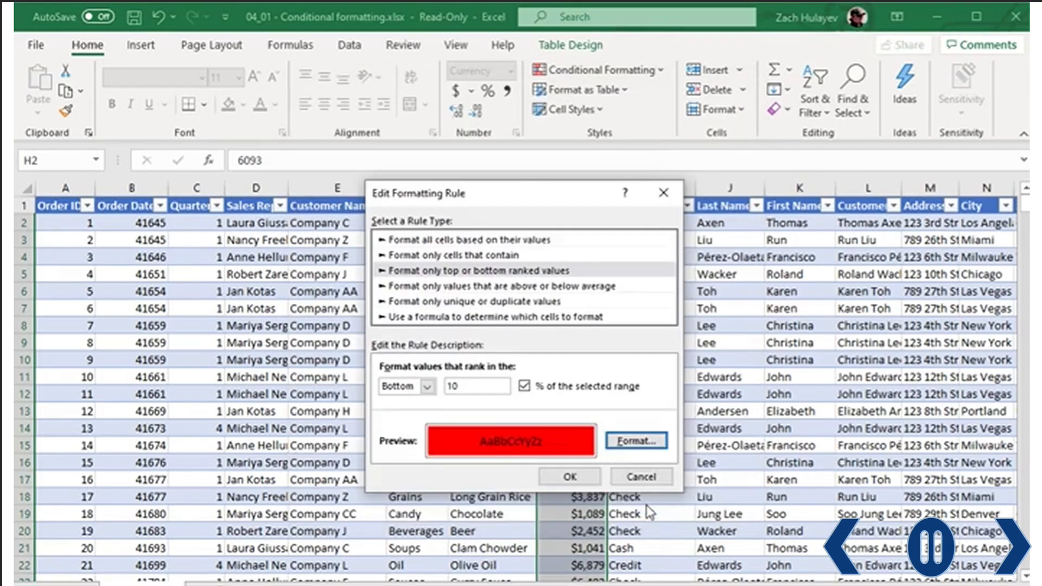
pyautogui.click(581, 478)
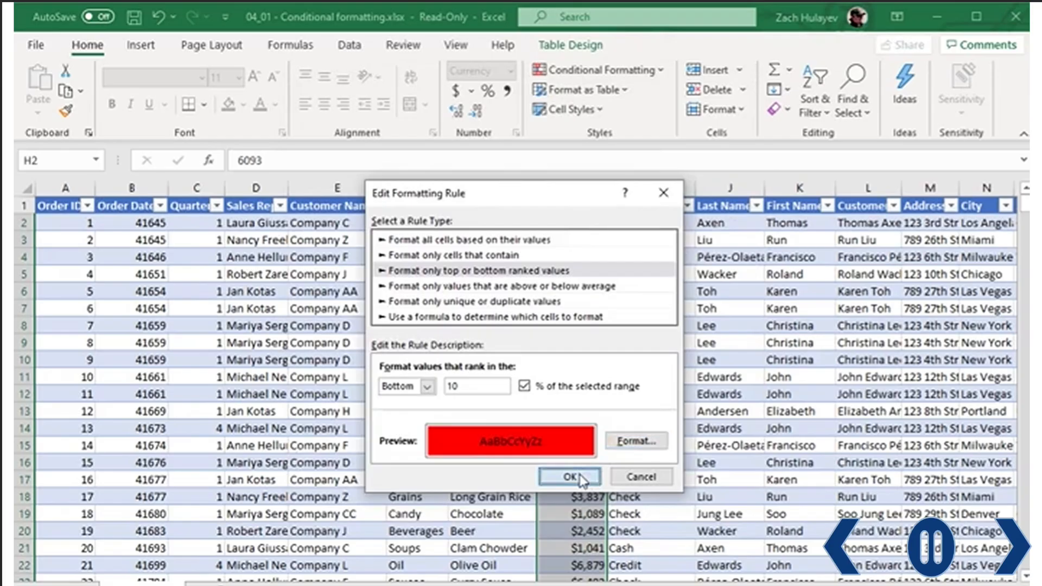
# - Apply both edited rules, review the column, then select Sales values from H31 to row 439
pyautogui.click(592, 450)
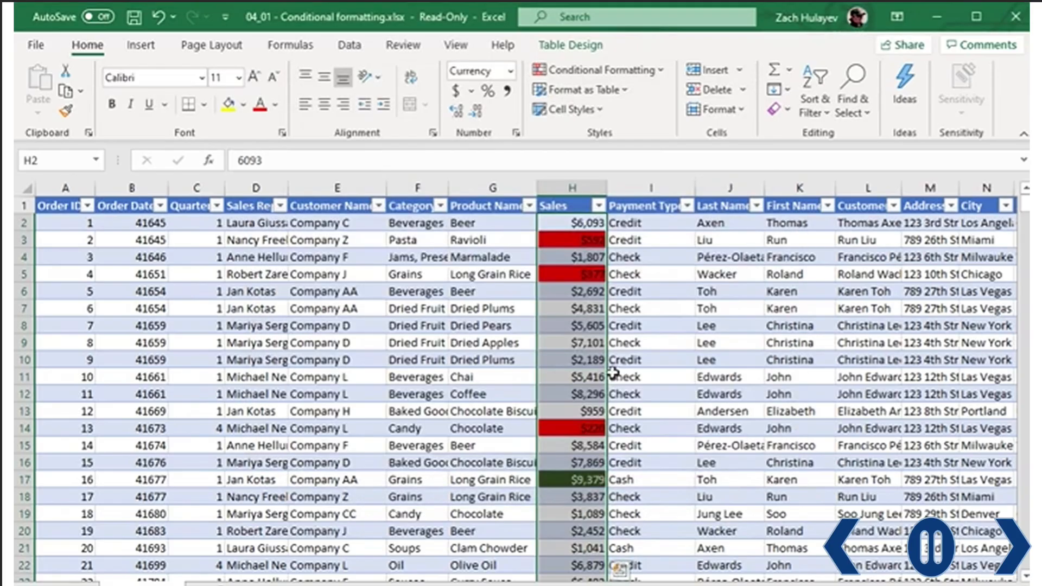
pyautogui.click(630, 326)
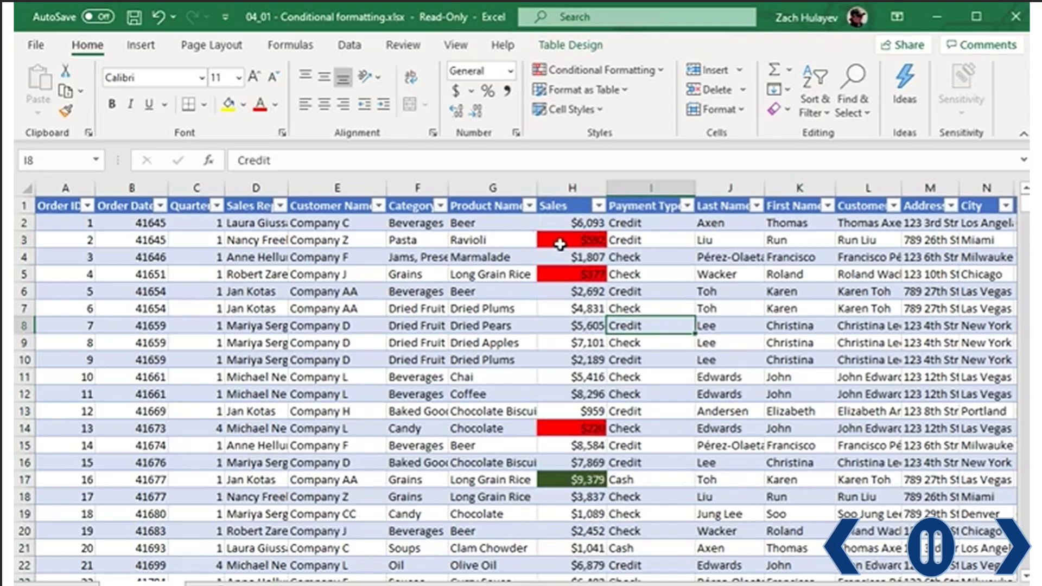
pyautogui.scroll(-10, 553, 342)
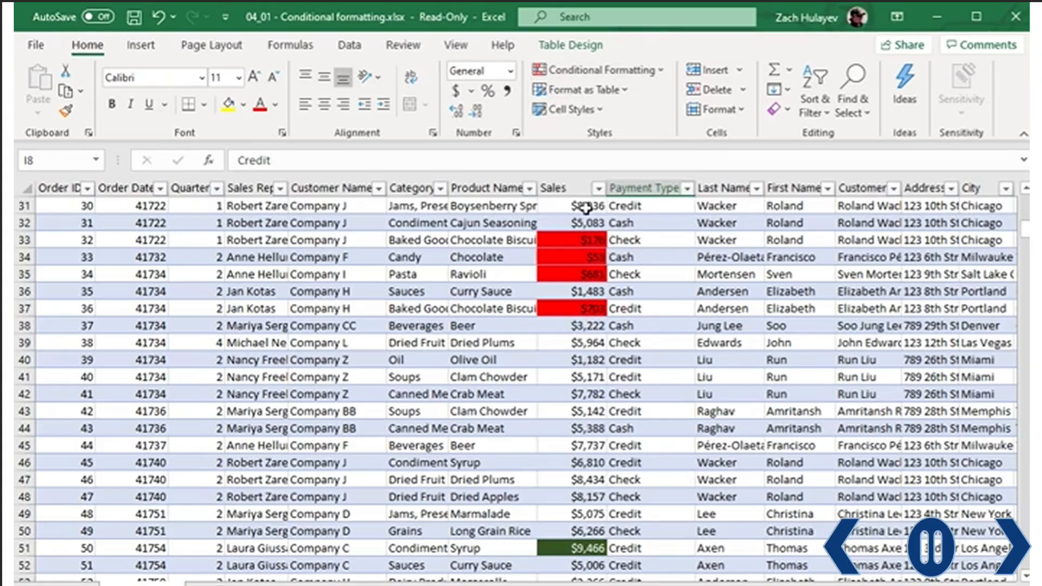
pyautogui.click(587, 210)
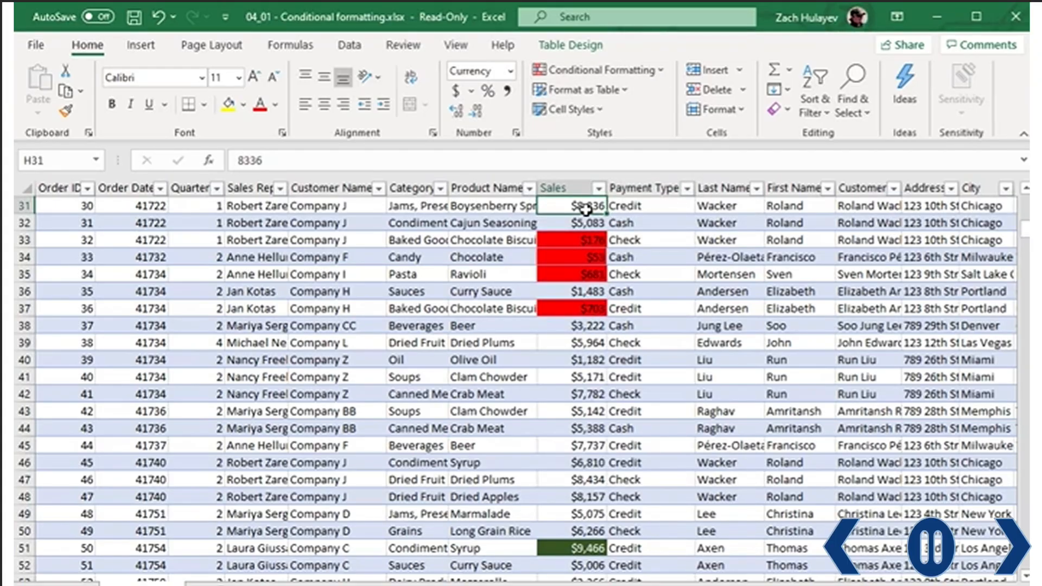
pyautogui.hotkey('ctrl', 'shift', 'Down')
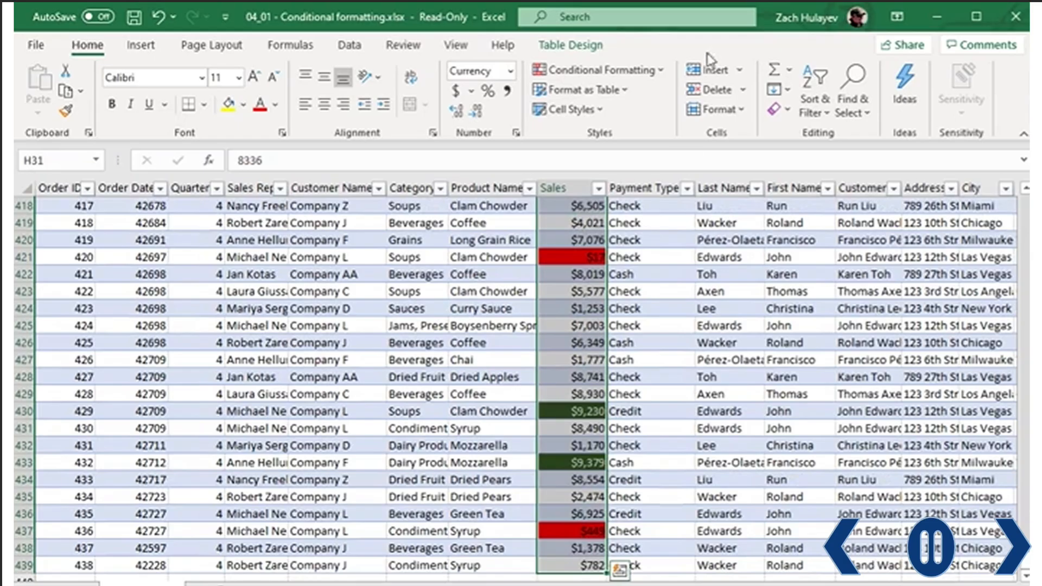
# - Add blue gradient data bars to the Sales values from row 31 down
pyautogui.click(654, 70)
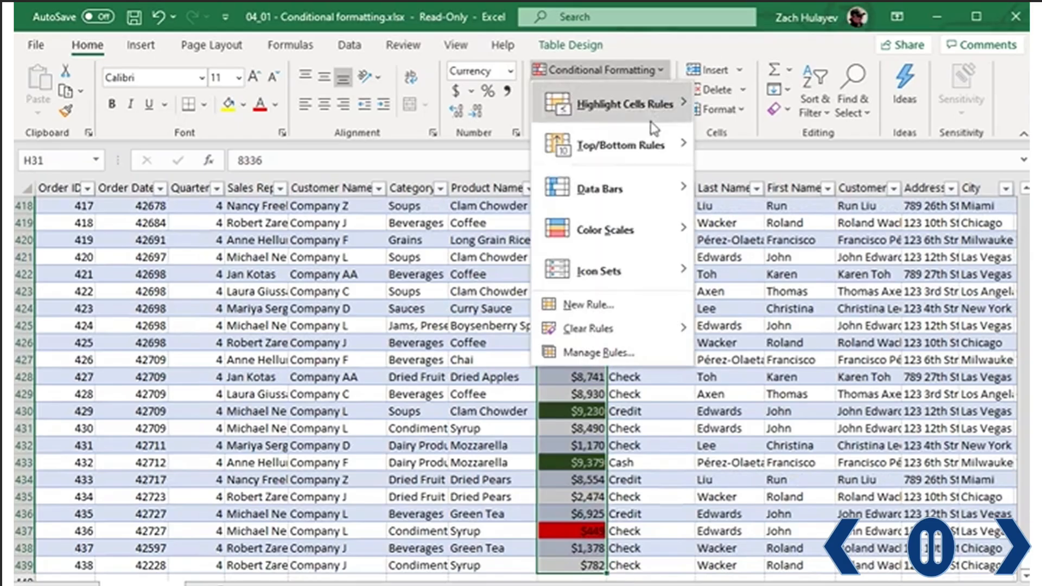
pyautogui.moveTo(670, 195)
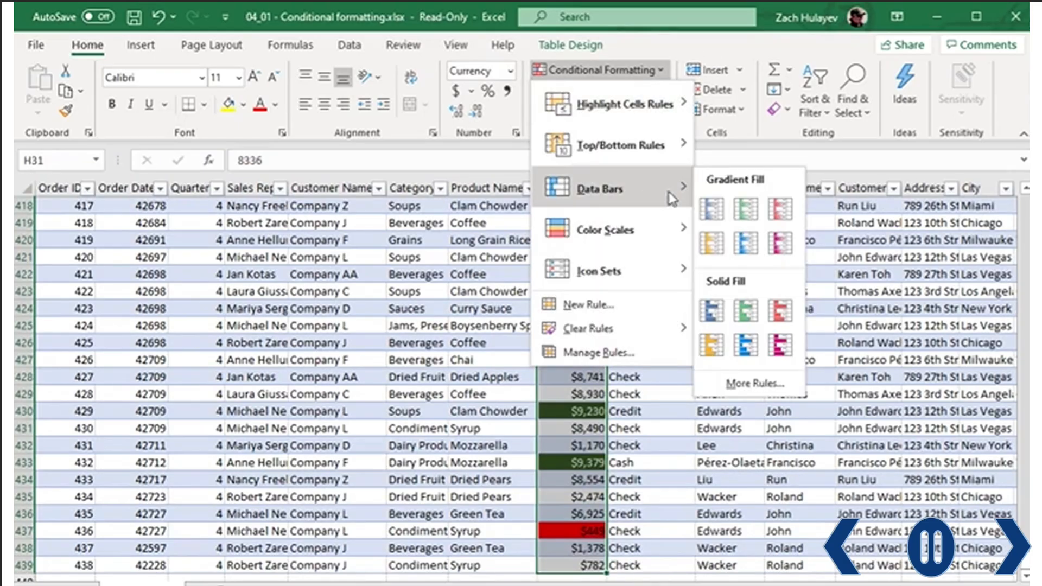
pyautogui.click(705, 212)
# - Add a coloured-circle icon set to the same Sales values
pyautogui.click(658, 72)
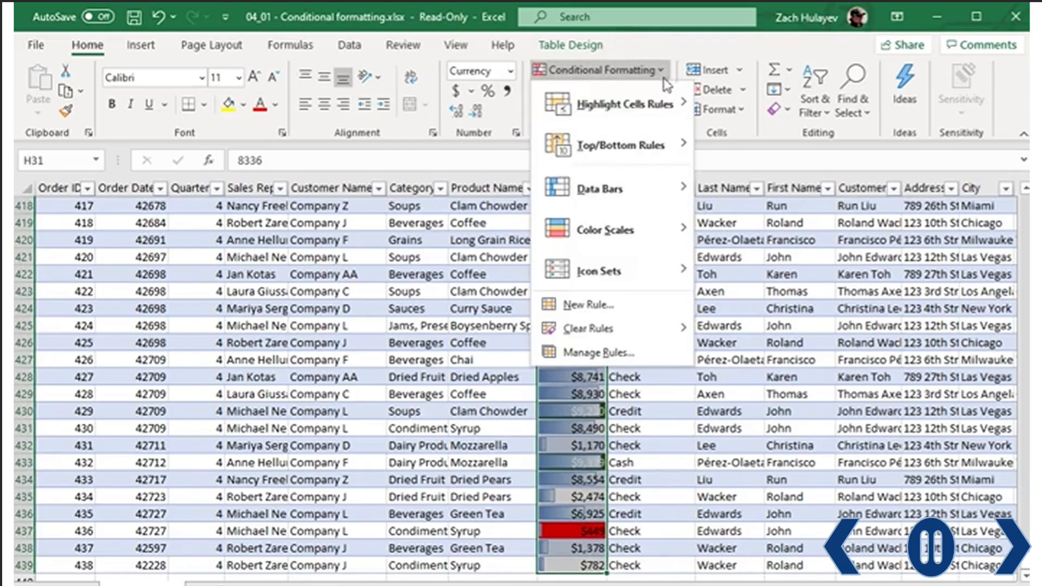
pyautogui.moveTo(636, 266)
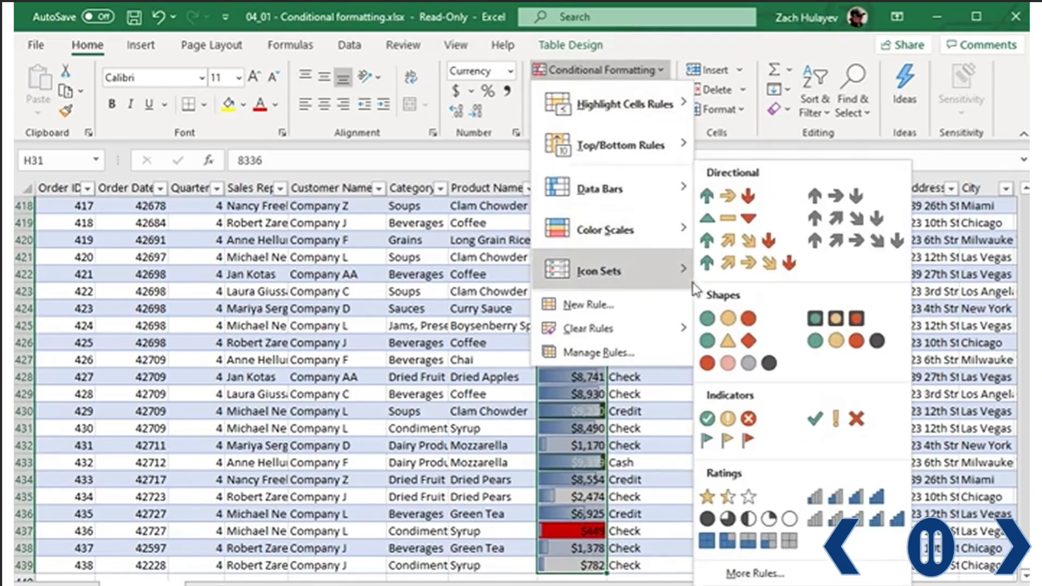
pyautogui.click(720, 363)
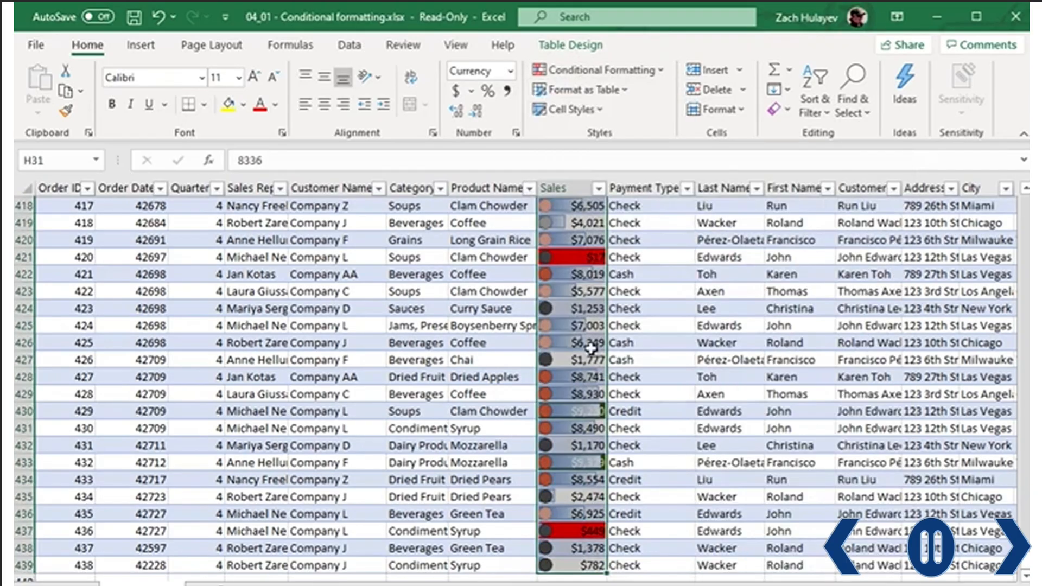
pyautogui.click(671, 248)
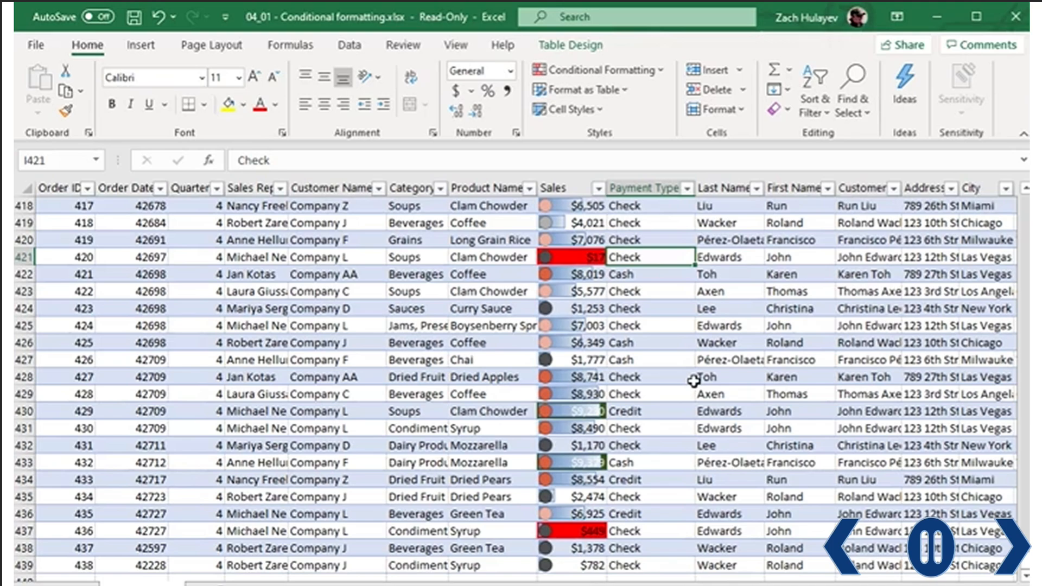
# - Undo the circle icons and data bars, keeping only the red and dark green fills, then select cell A2
pyautogui.click(156, 21)
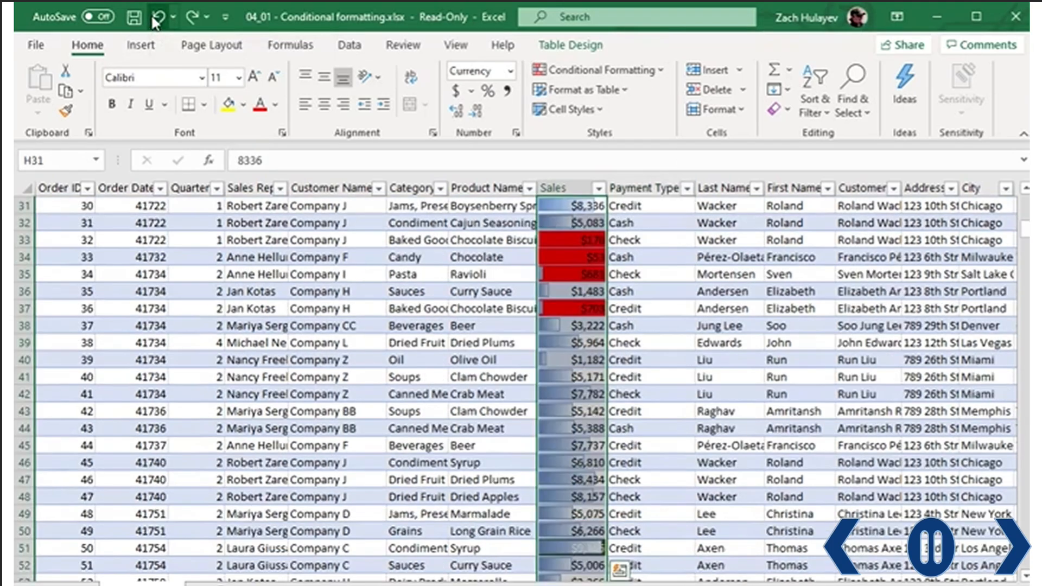
pyautogui.click(157, 21)
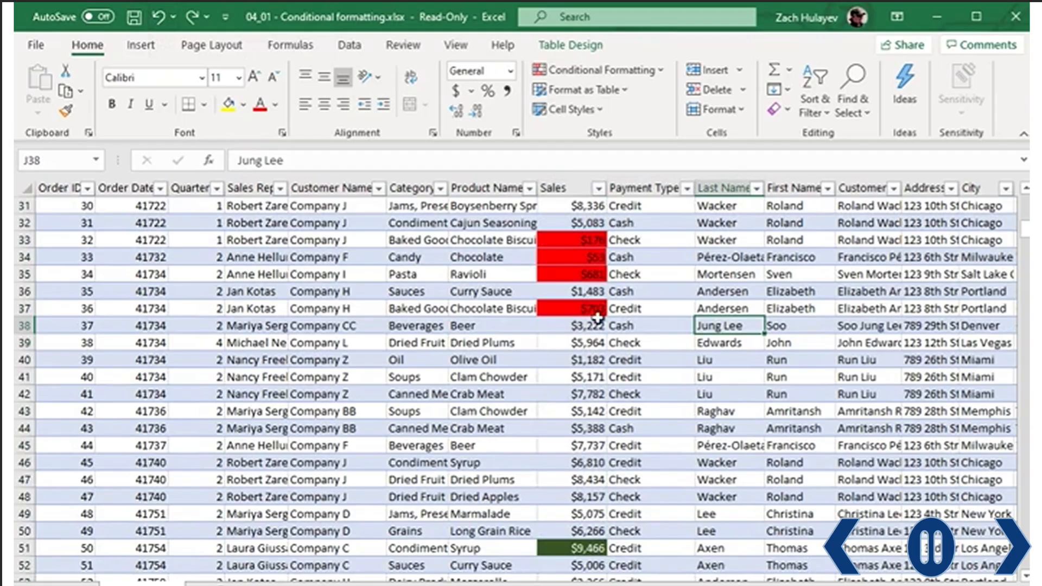
pyautogui.hotkey('ctrl', 'z')
pyautogui.scroll(6, 275, 354)
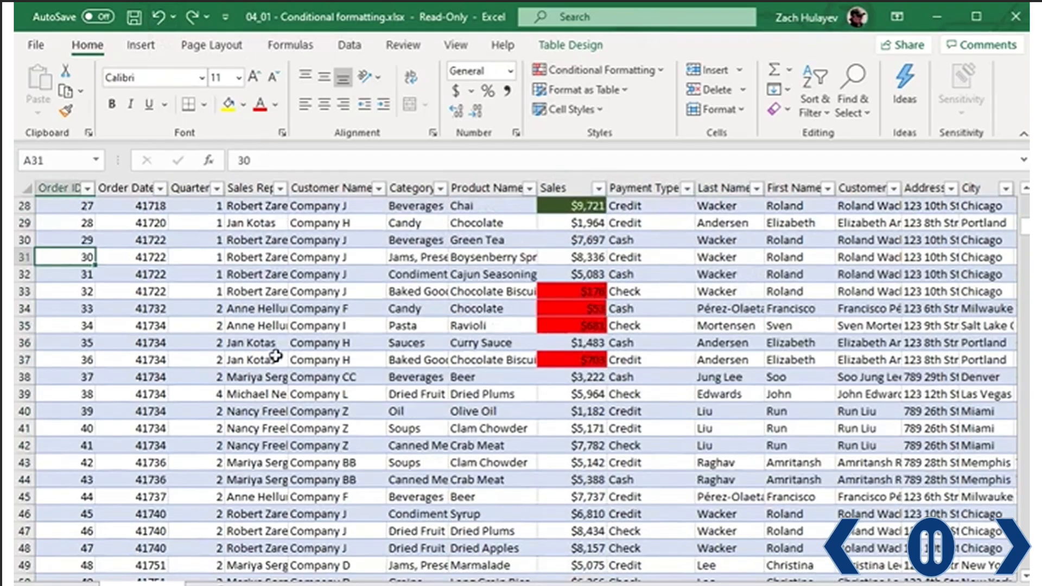
pyautogui.moveTo(1024, 229); pyautogui.dragTo(1024, 205)
pyautogui.click(61, 224)
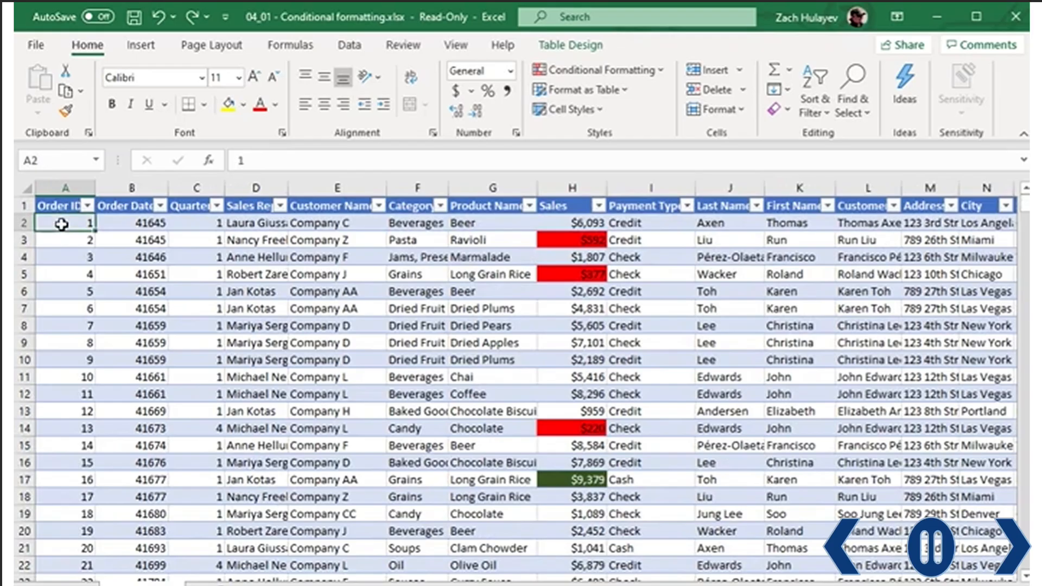